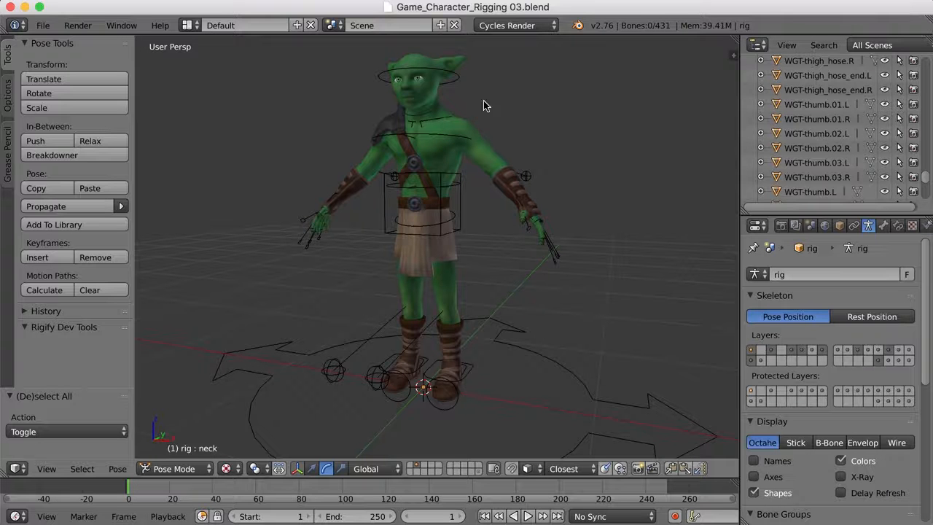
Step: Try a free trackball rotation of the head bone to test how the head and neck deform
right_click(457, 79)
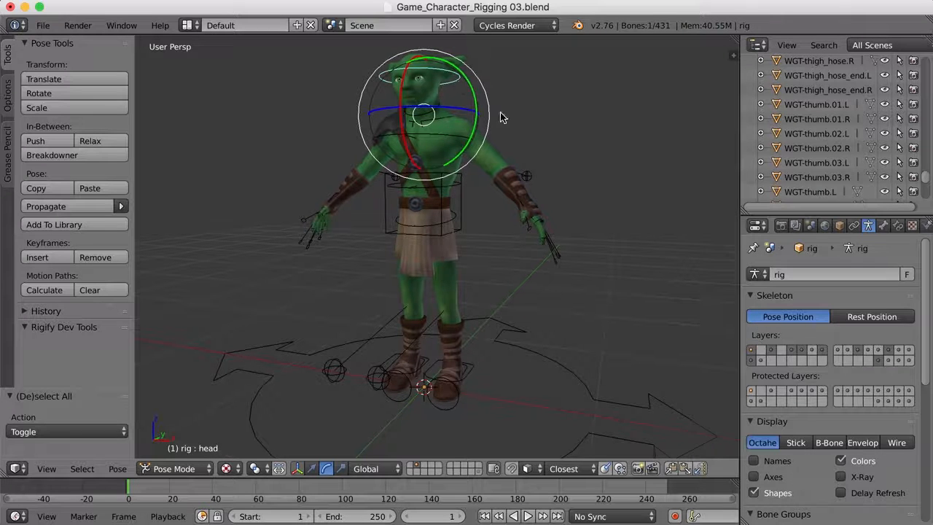
scroll(503, 164, "up", 4)
middle_click_drag(515, 140, 532, 229, "shift")
key("r")
key("r")
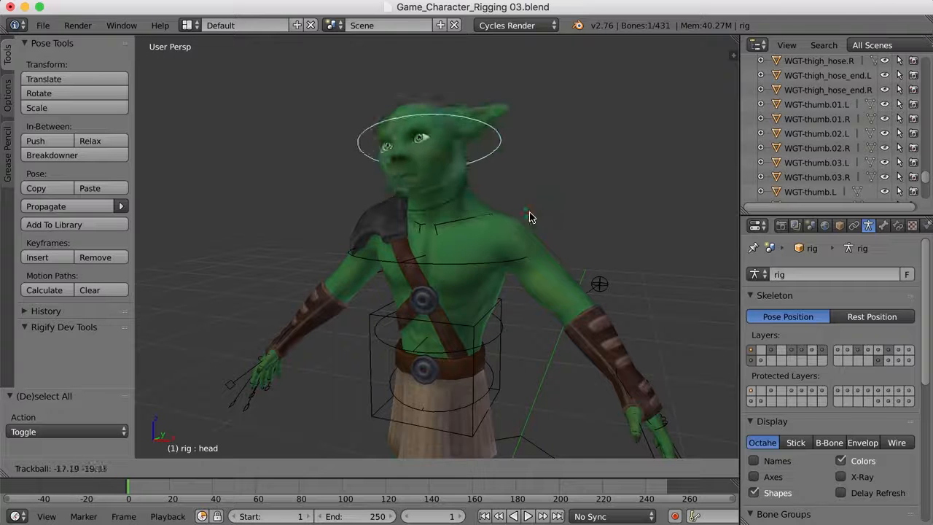
left_click(527, 221)
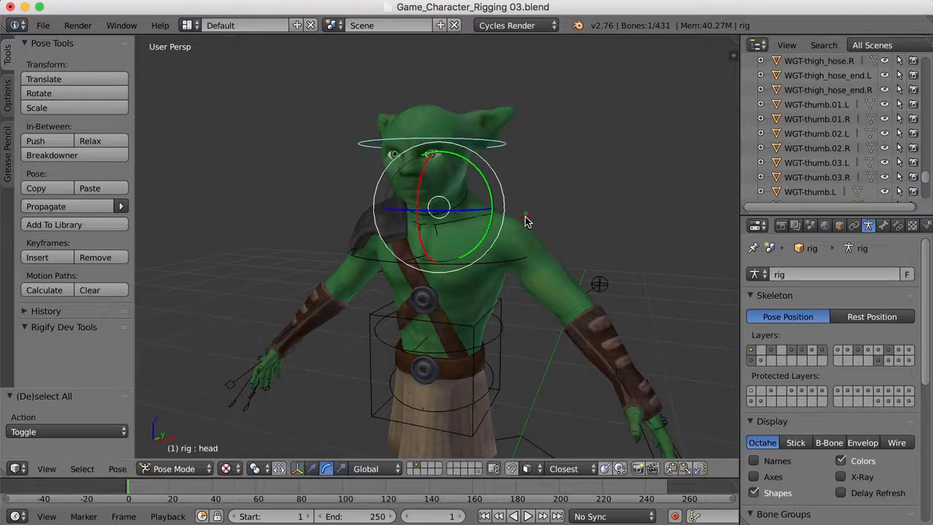
Step: Try a free trackball rotation of the neck bone to test its influence on the head and shoulders
right_click(457, 207)
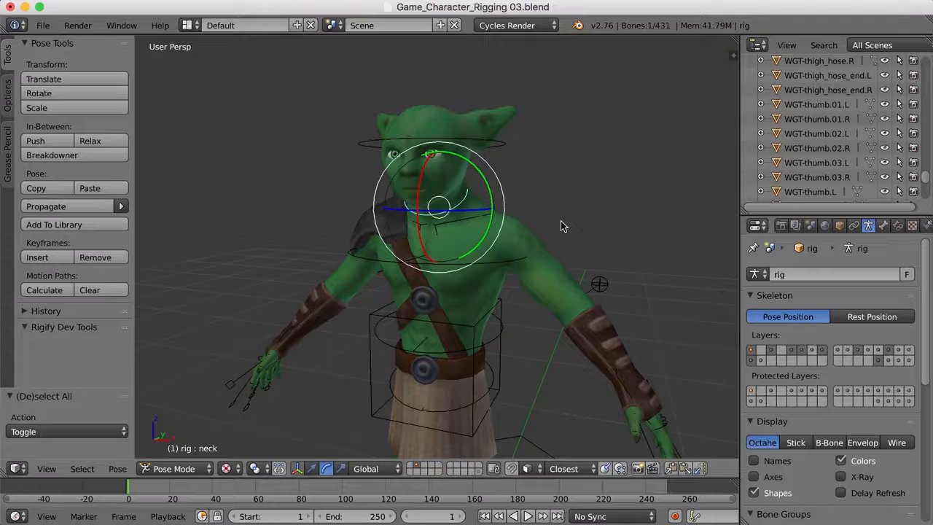
key("r")
key("r")
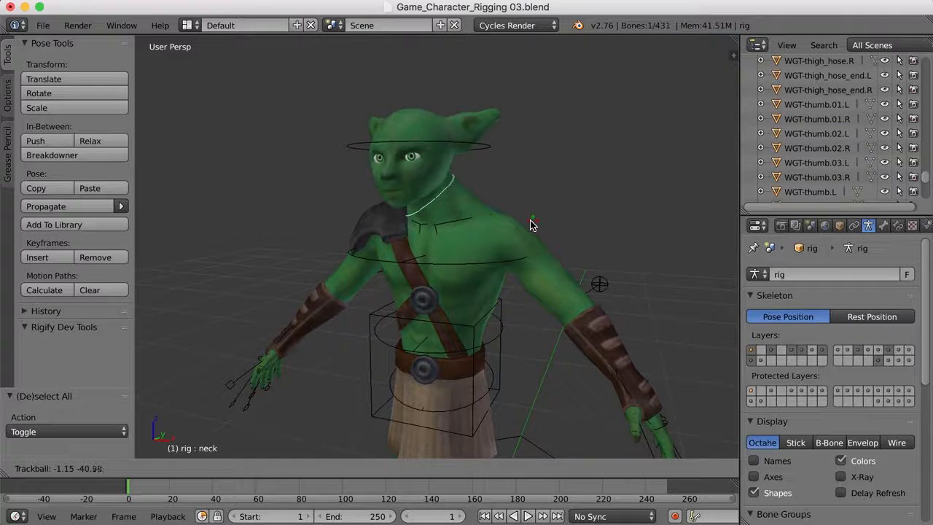
left_click(473, 220)
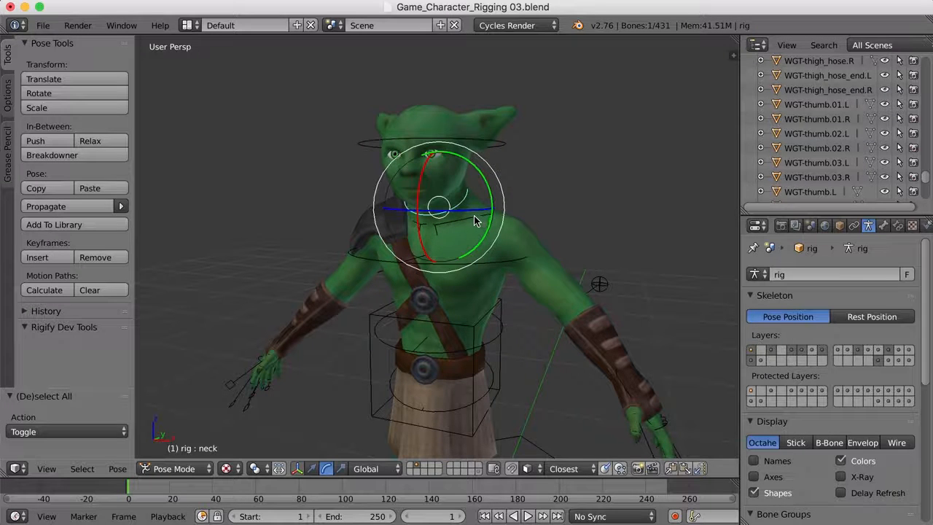
Step: Select the goblin character mesh and switch it to Weight Paint mode
right_click(437, 121)
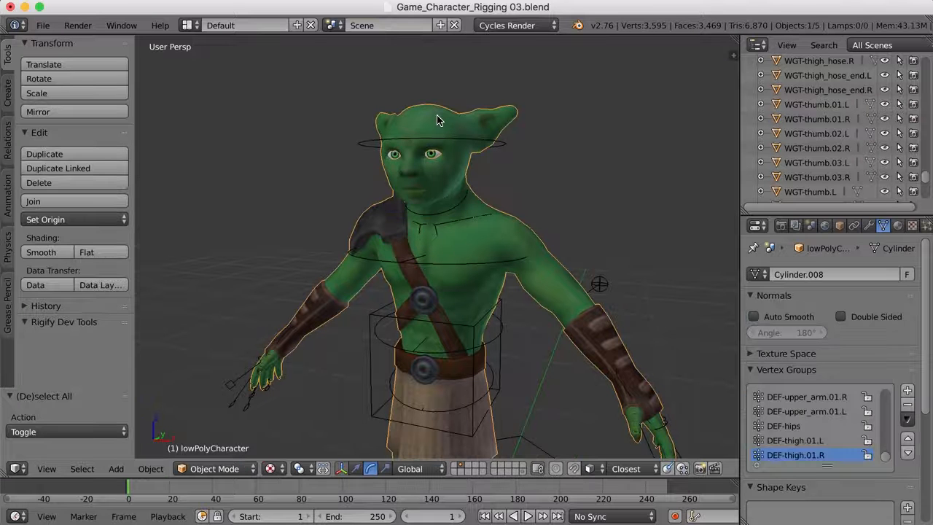
left_click(233, 470)
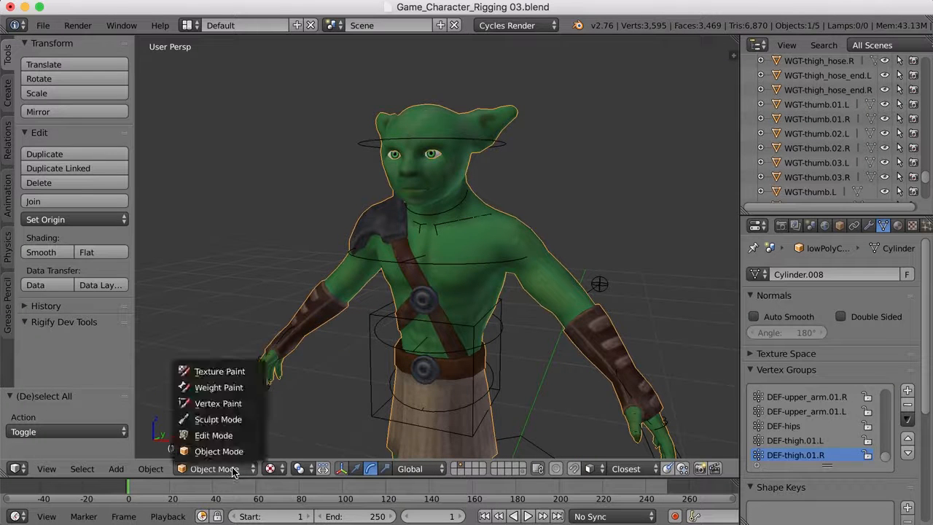
left_click(240, 392)
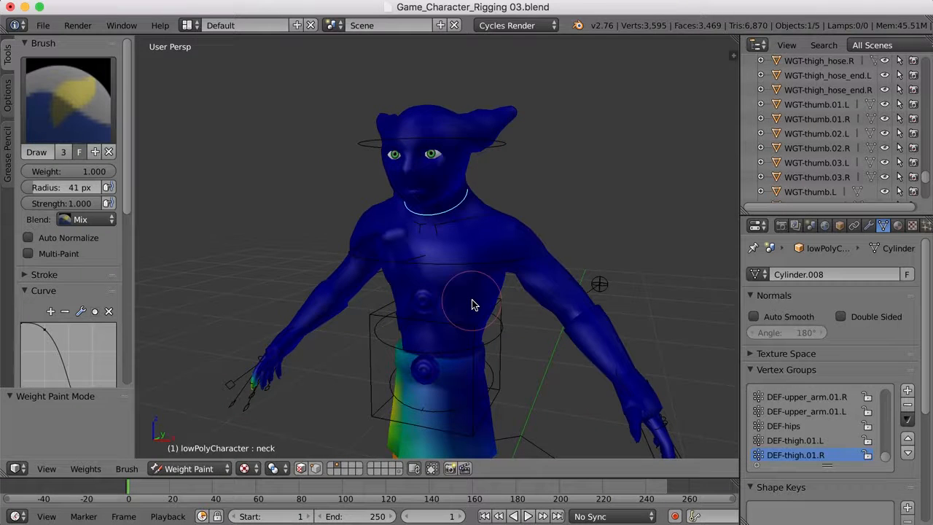
scroll(472, 302, "down", 3)
middle_click_drag(472, 300, 473, 221, "shift")
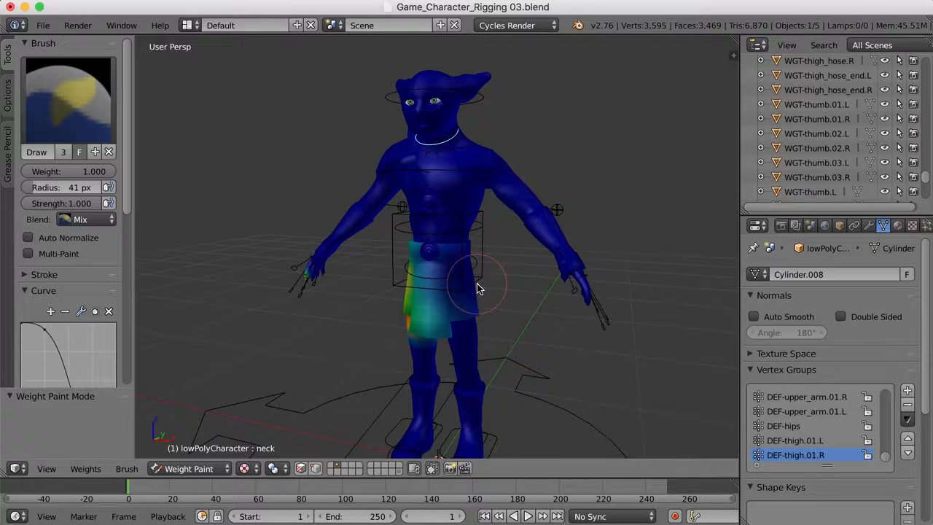
mouse_move(405, 311)
middle_mouse_down()
mouse_move(502, 304)
mouse_move(454, 306)
middle_mouse_up()
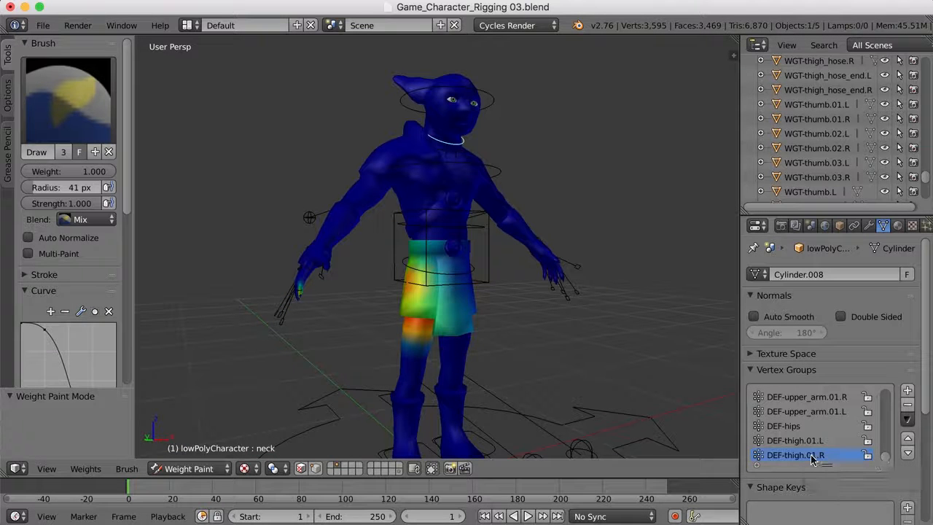
Step: Make DEF-head the active vertex group to show its weights on the character
left_click_drag(884, 456, 901, 386)
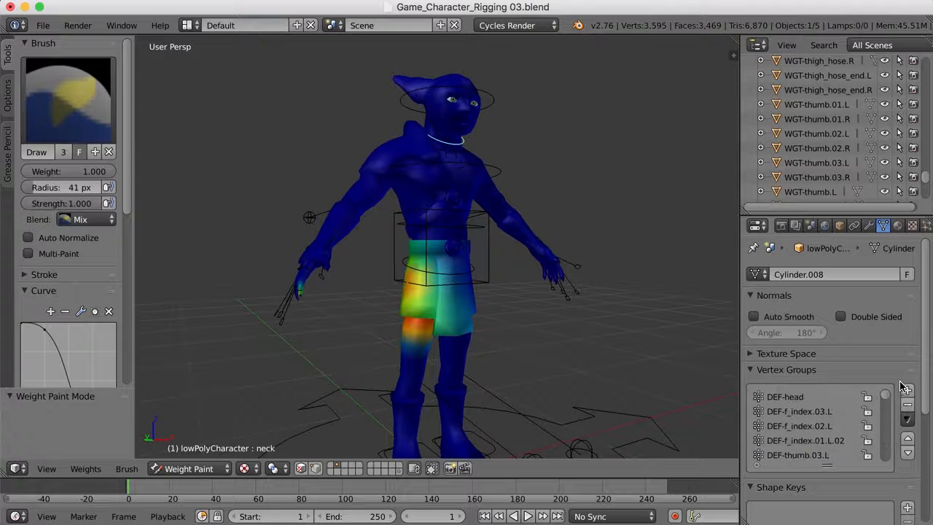
left_click(797, 401)
middle_click_drag(510, 186, 429, 177)
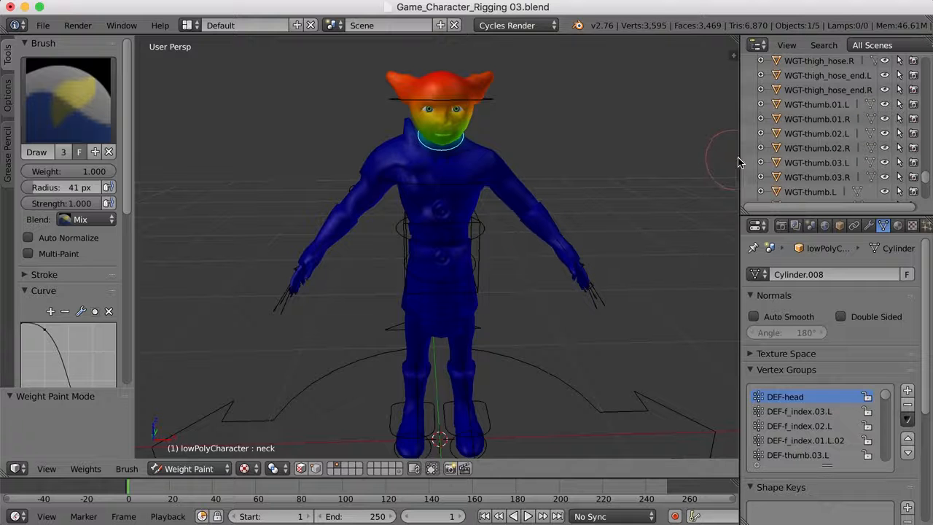
Step: Enlarge the Properties editor, collapse the Normals section and lengthen the vertex group list to show more groups
left_click_drag(741, 153, 662, 160)
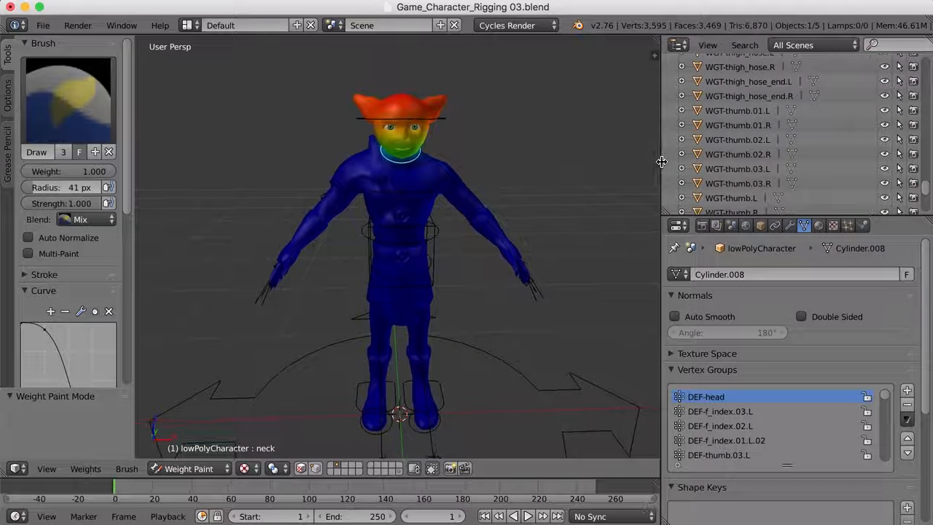
left_click(677, 297)
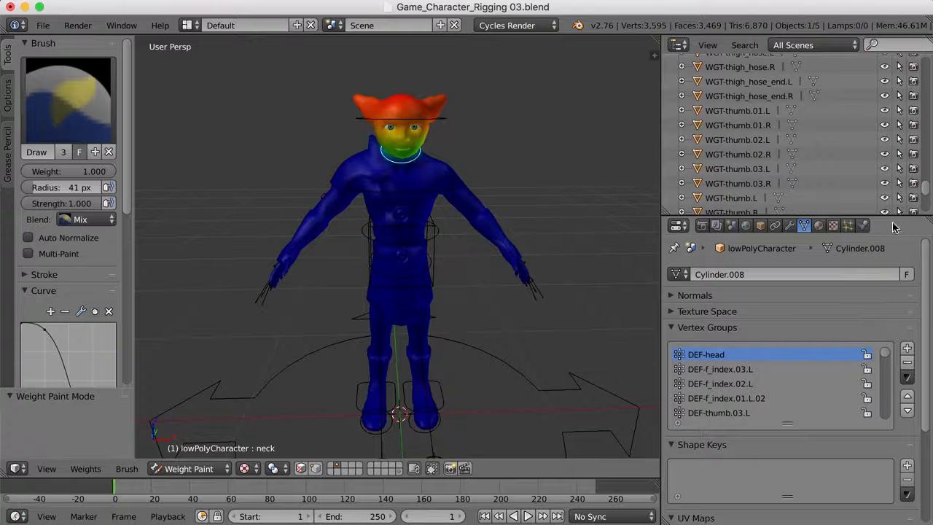
left_click_drag(892, 215, 891, 113)
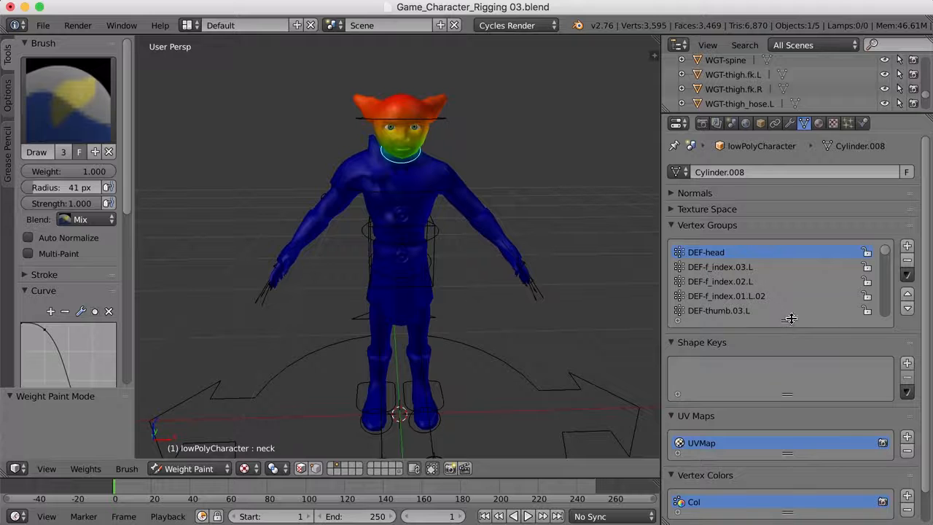
left_click_drag(787, 321, 781, 499)
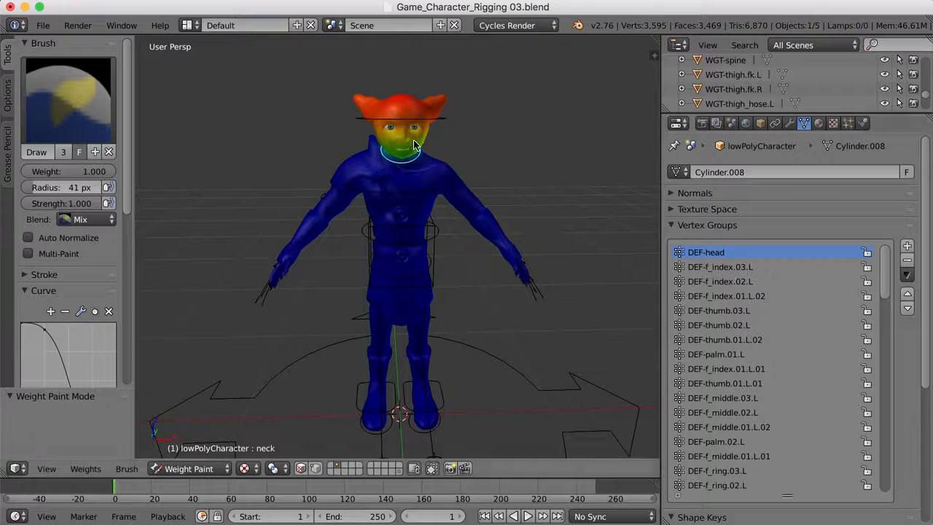
Step: Enter Edit Mode on the character, clear the selection and select all vertices assigned to the DEF-head group
mouse_move(476, 146)
middle_mouse_down()
mouse_move(449, 138)
mouse_move(467, 138)
middle_mouse_up()
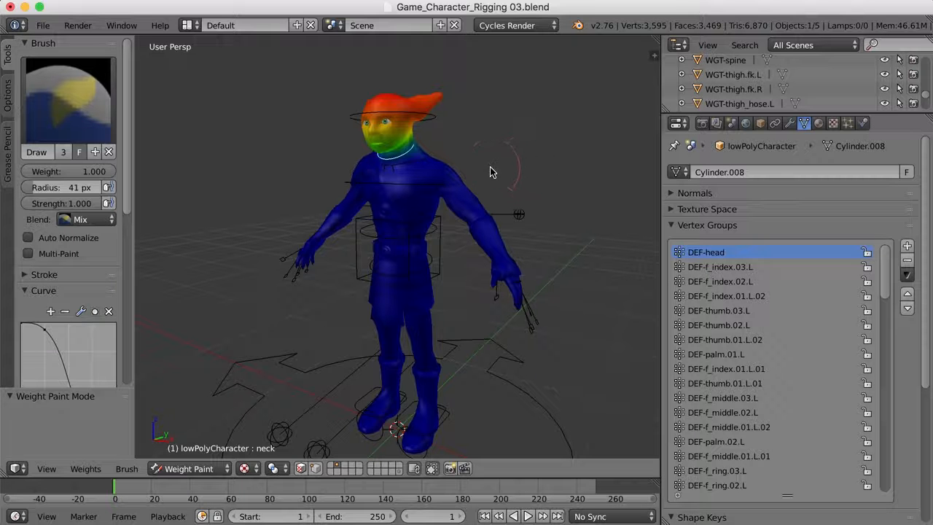
key("Tab")
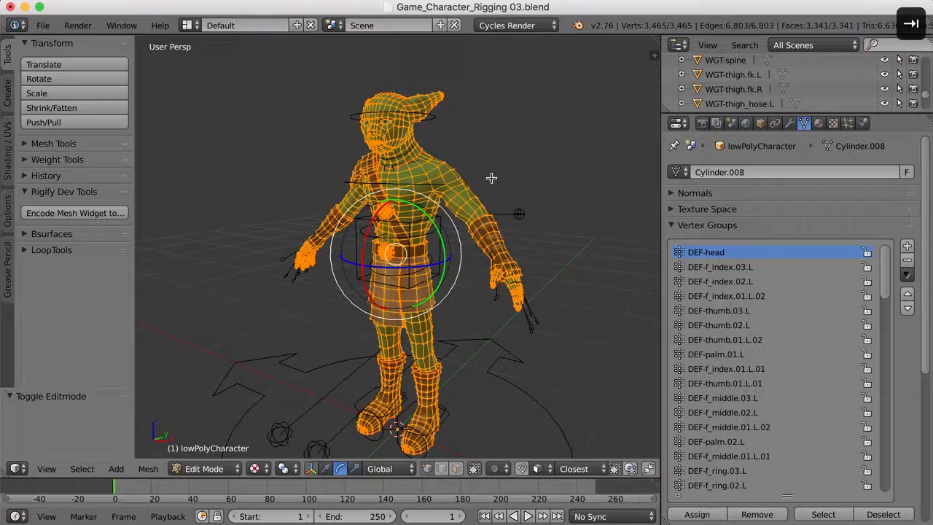
key("a")
scroll(502, 173, "up", 2)
scroll(507, 163, "up", 4)
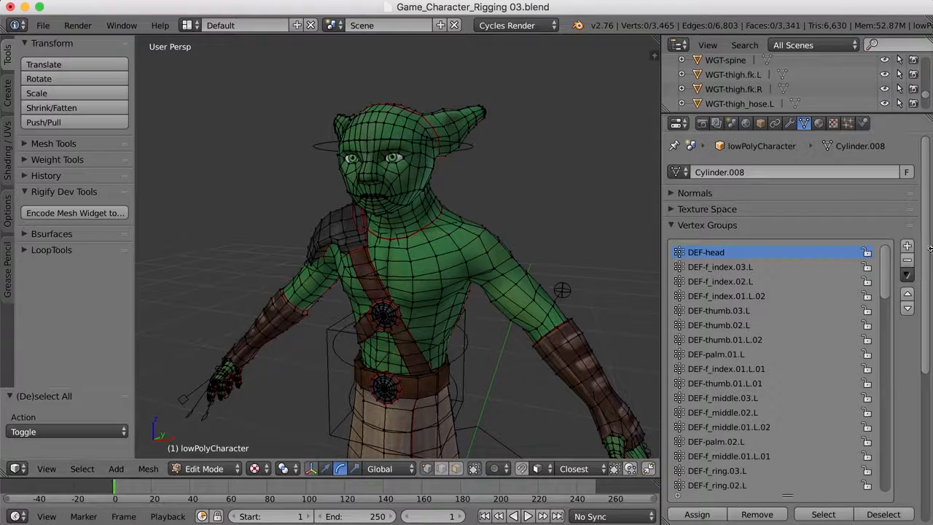
left_click_drag(924, 283, 926, 345)
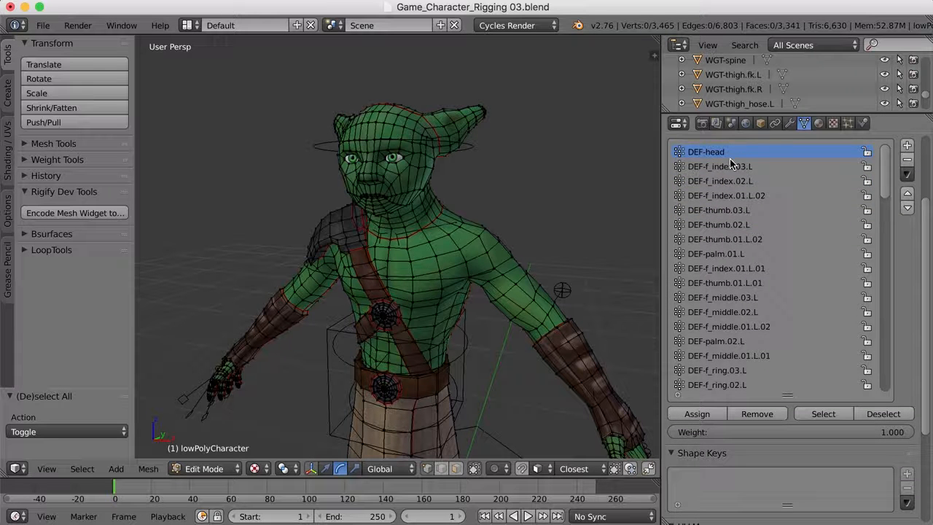
left_click_drag(924, 226, 924, 219)
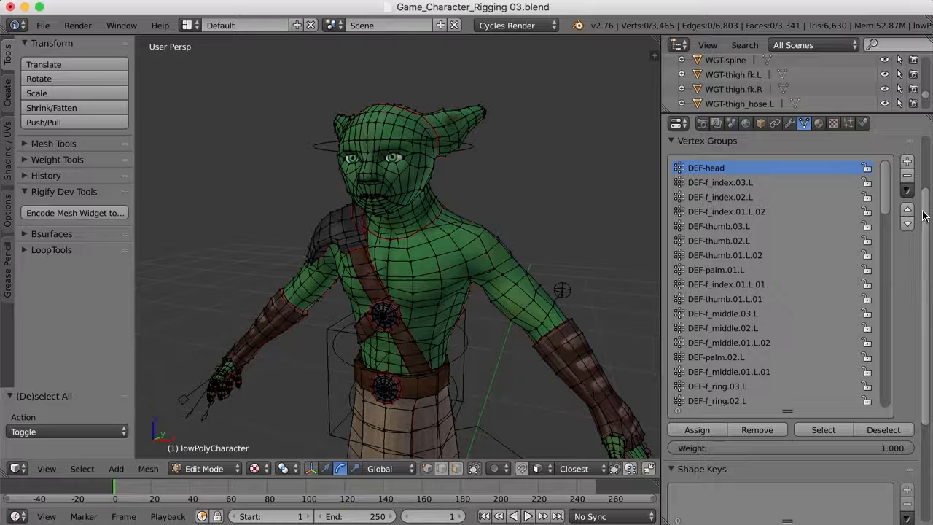
left_click(838, 431)
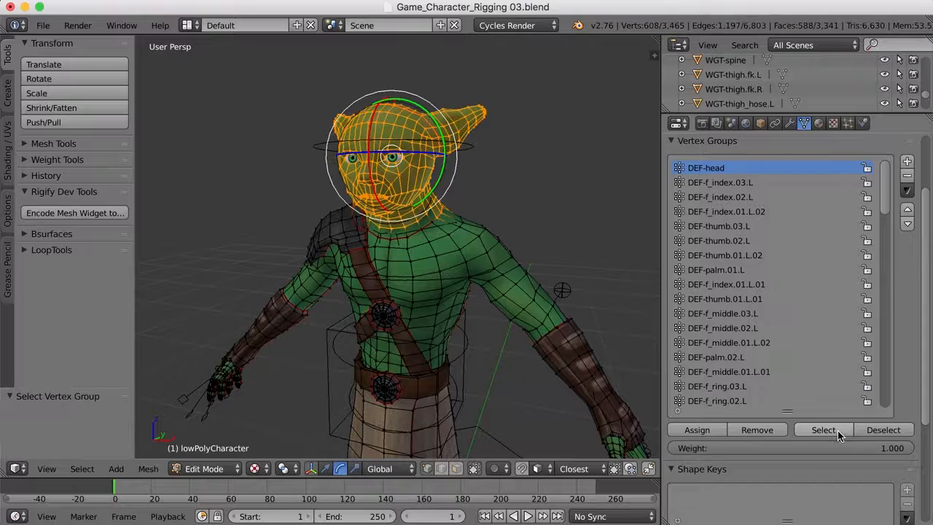
middle_click_drag(513, 247, 440, 199)
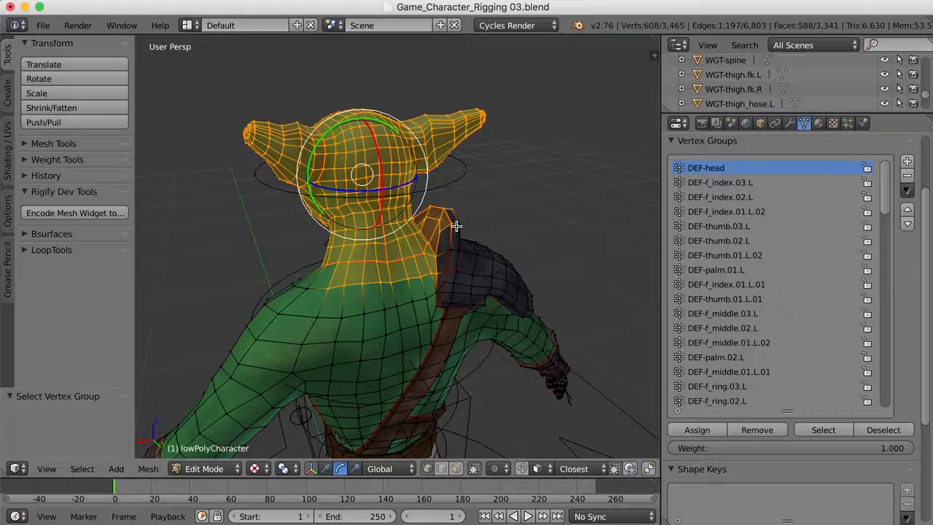
middle_click_drag(321, 284, 405, 263)
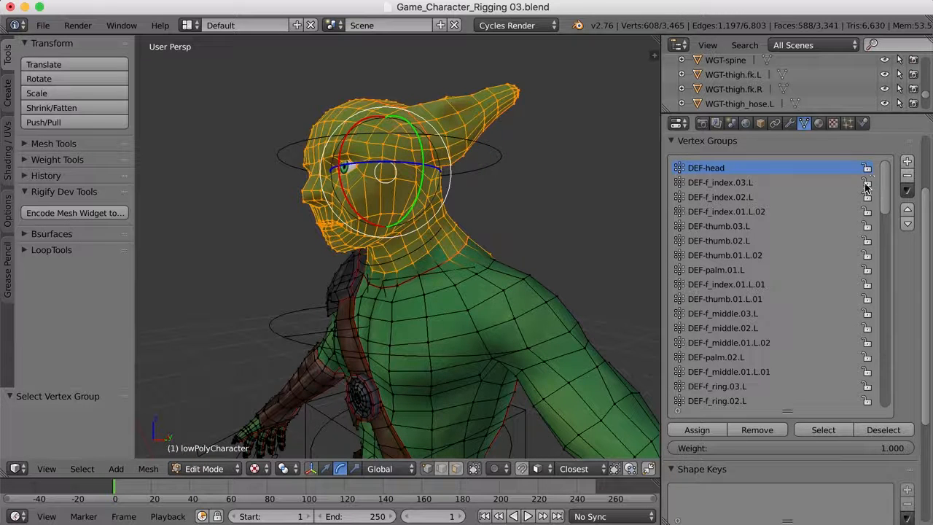
Step: Clear the selection and select all vertices assigned to the DEF-neck vertex group
left_click_drag(884, 186, 900, 403)
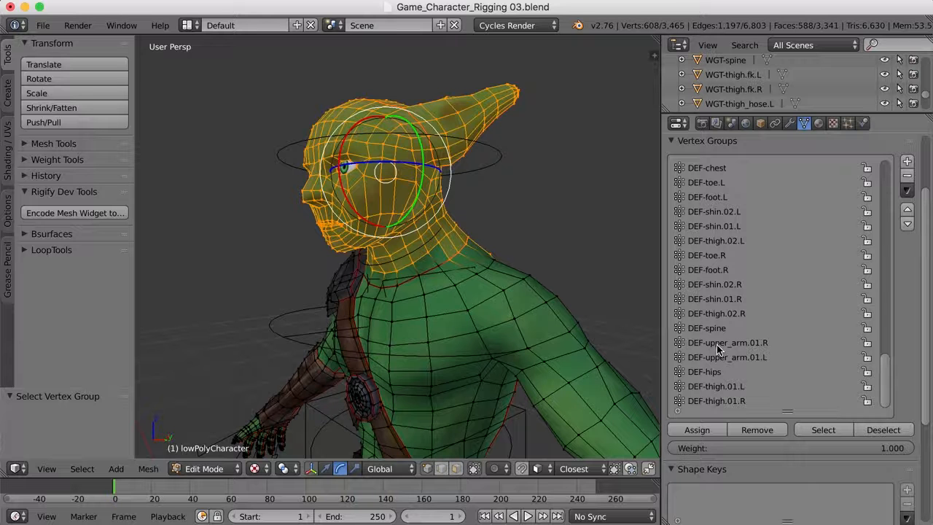
scroll(819, 354, "up", 4)
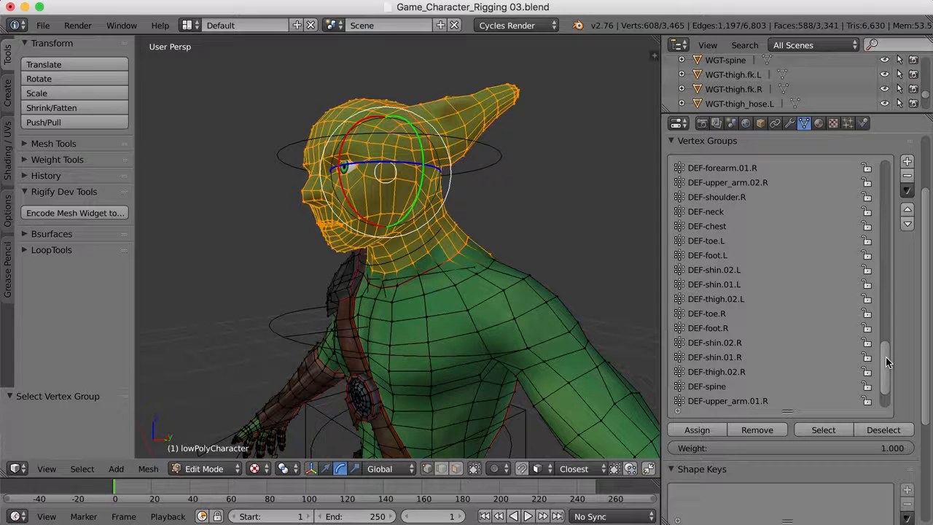
key("a")
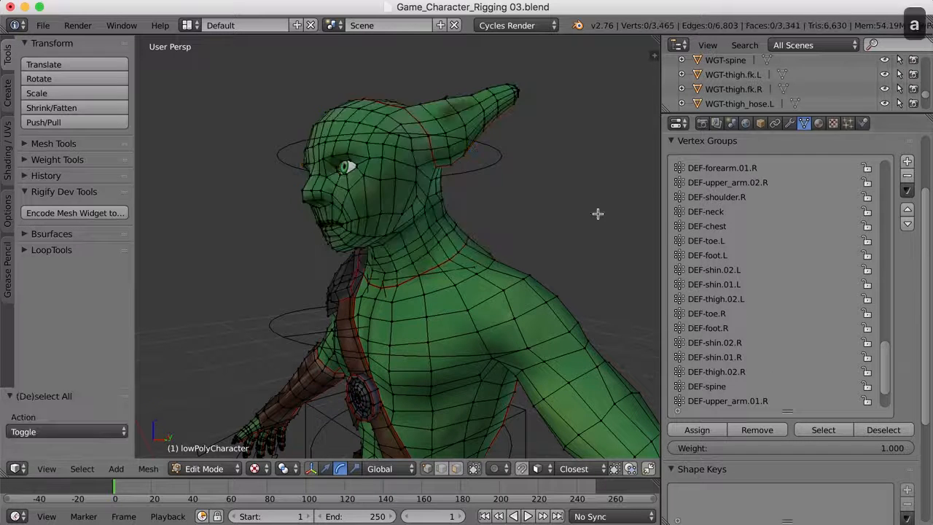
left_click(703, 212)
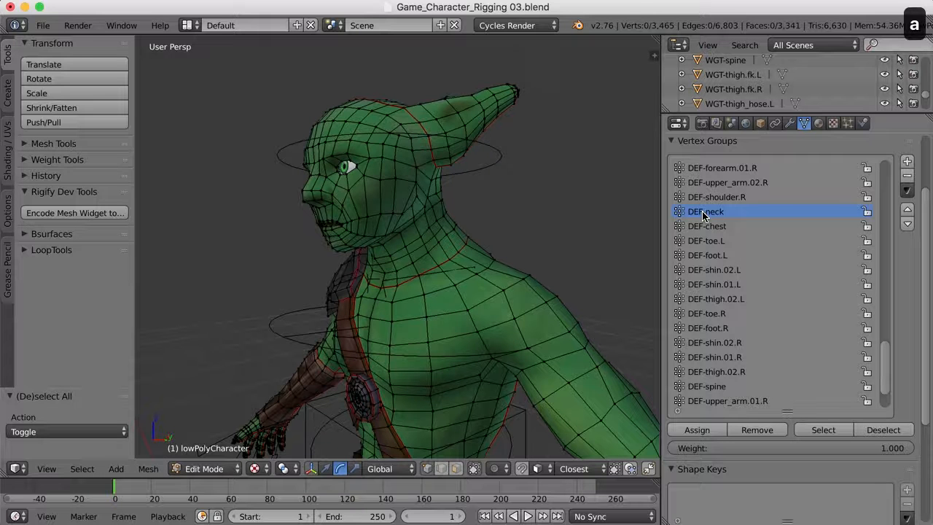
left_click(824, 430)
middle_click_drag(561, 301, 350, 270)
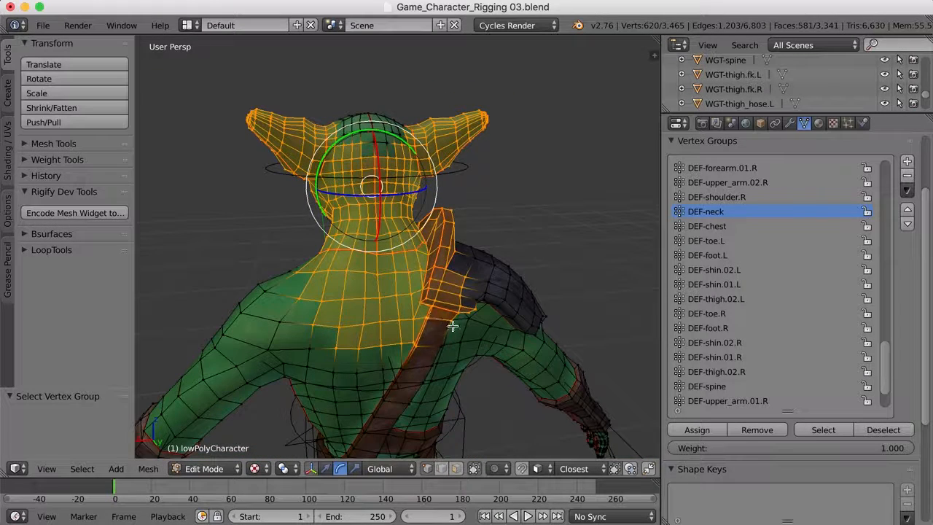
middle_click_drag(346, 319, 428, 320)
middle_click_drag(470, 162, 424, 207)
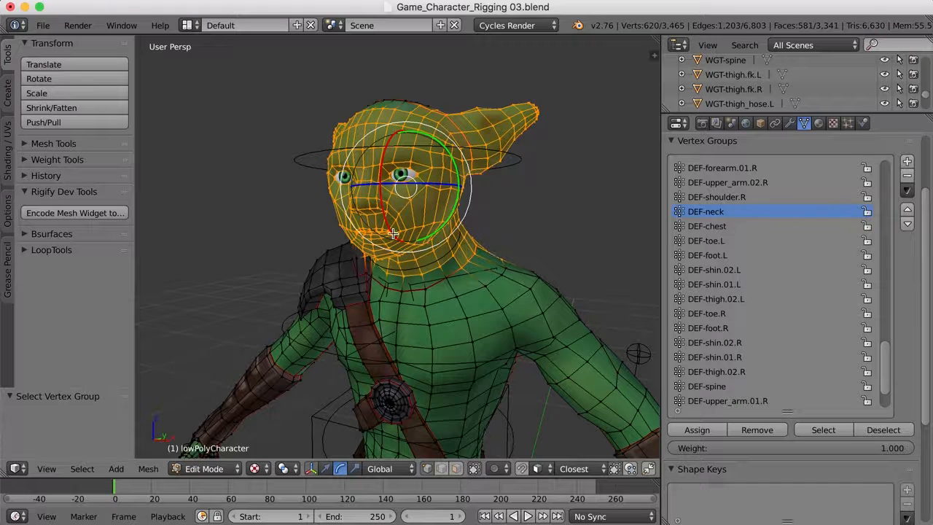
middle_click_drag(481, 242, 451, 241)
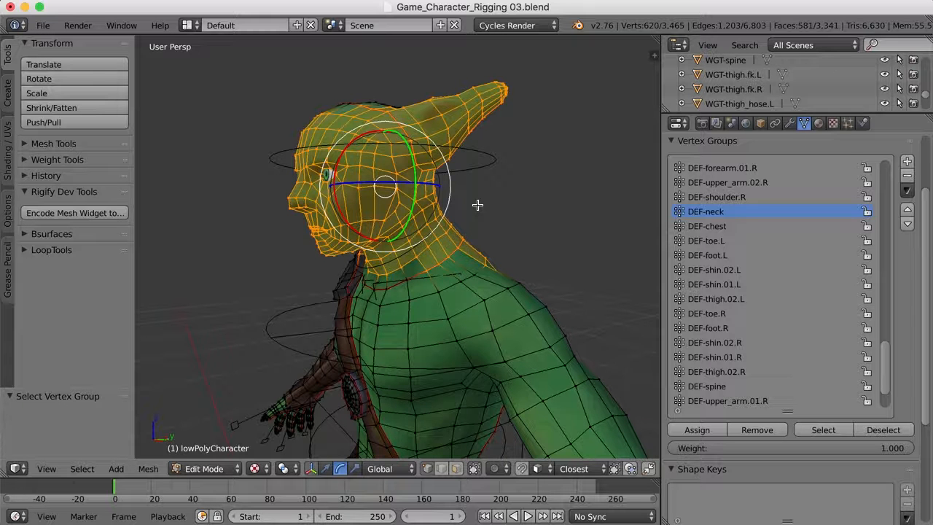
Step: Show the character in wireframe from the right side in orthographic projection, framing the head, neck and upper back
key("3")
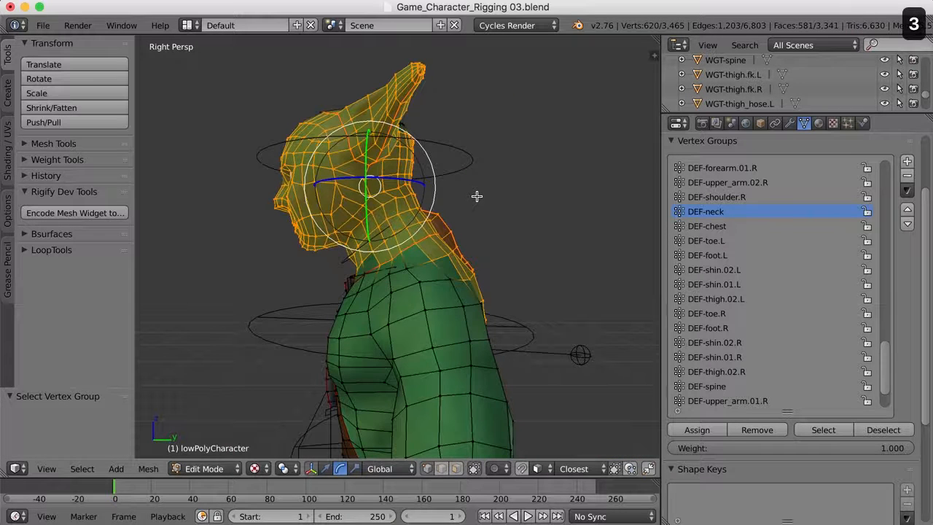
key("5")
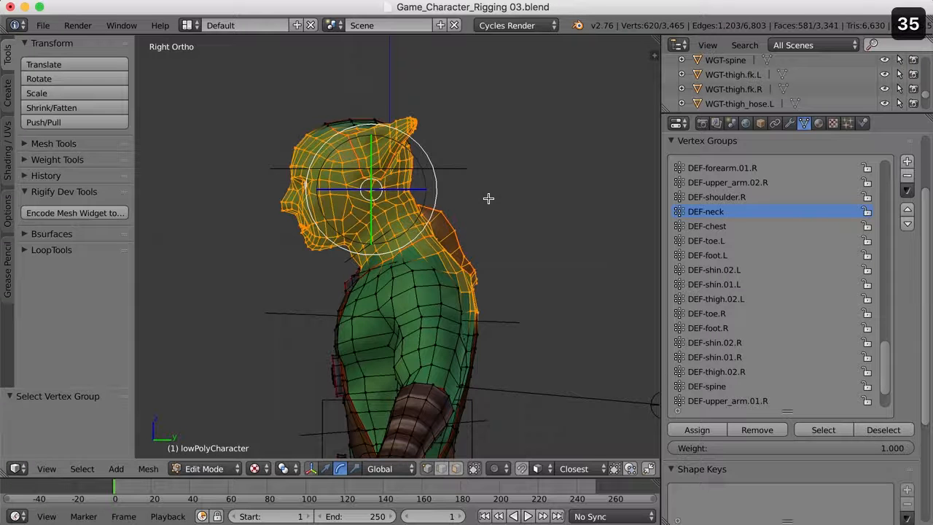
middle_click_drag(491, 215, 533, 230, "shift")
scroll(525, 200, "up", 1)
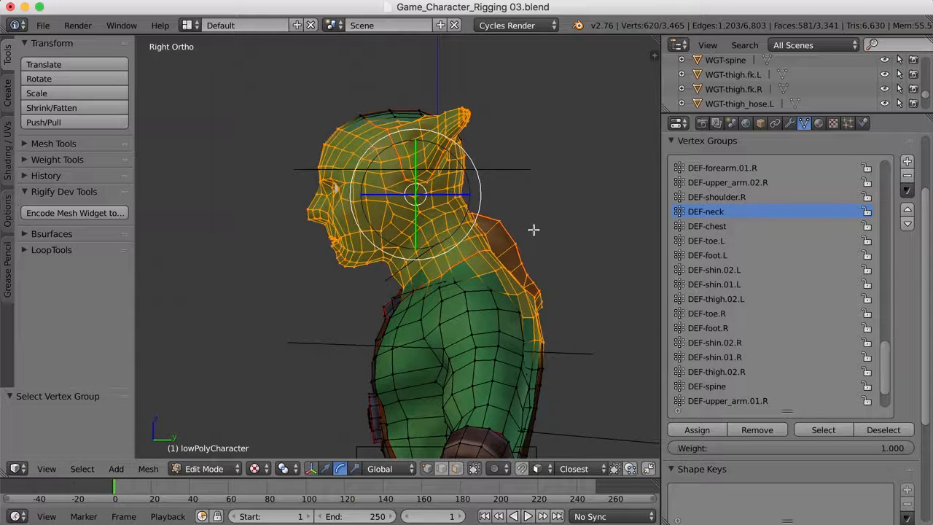
key("z")
middle_click_drag(527, 226, 525, 222, "shift")
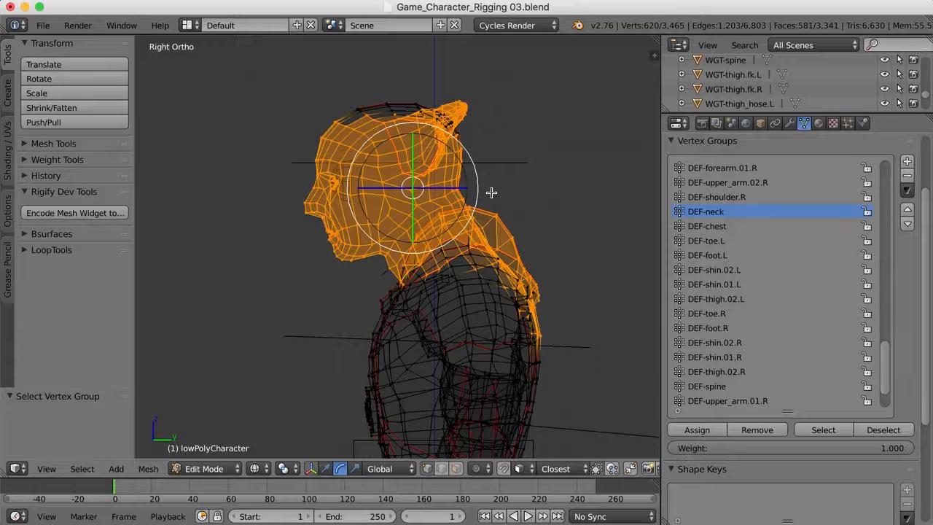
Step: Make DEF-head the active vertex group, clear the selection and select the vertices assigned to that group
left_click_drag(883, 371, 884, 186)
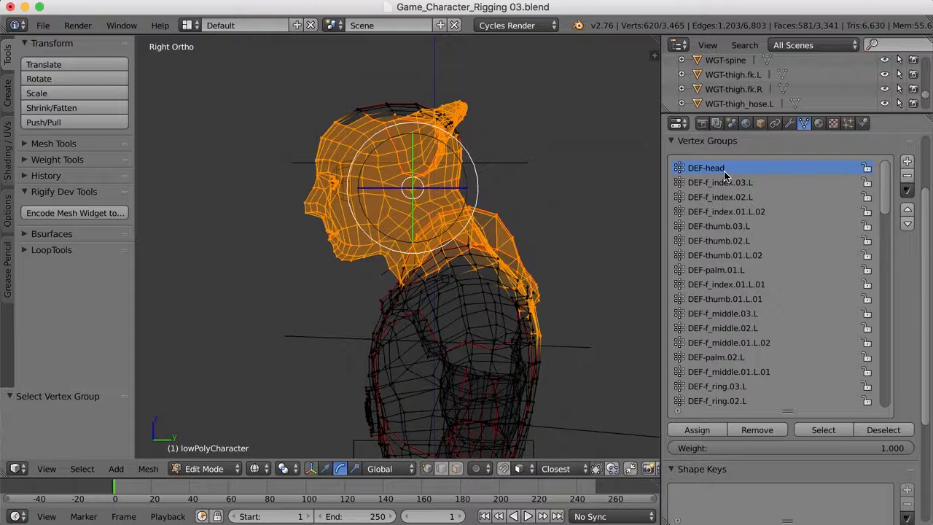
key("a")
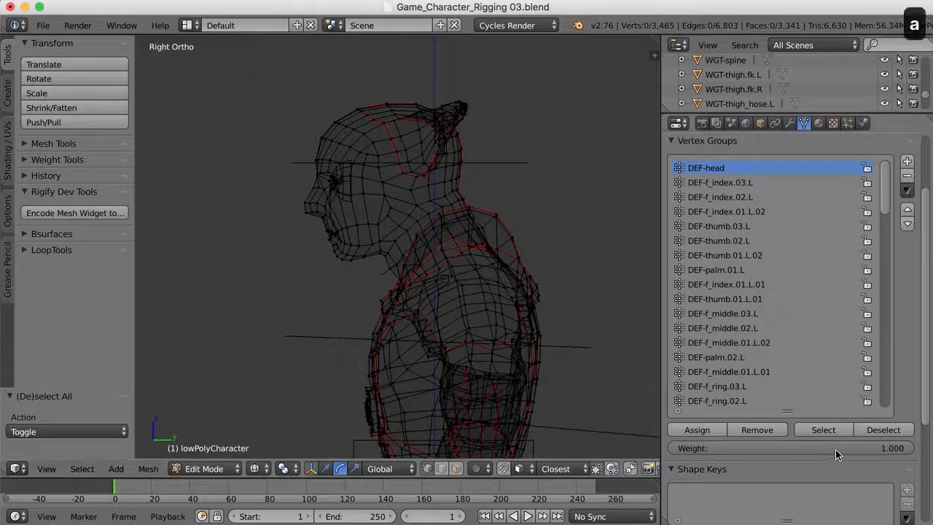
left_click(835, 433)
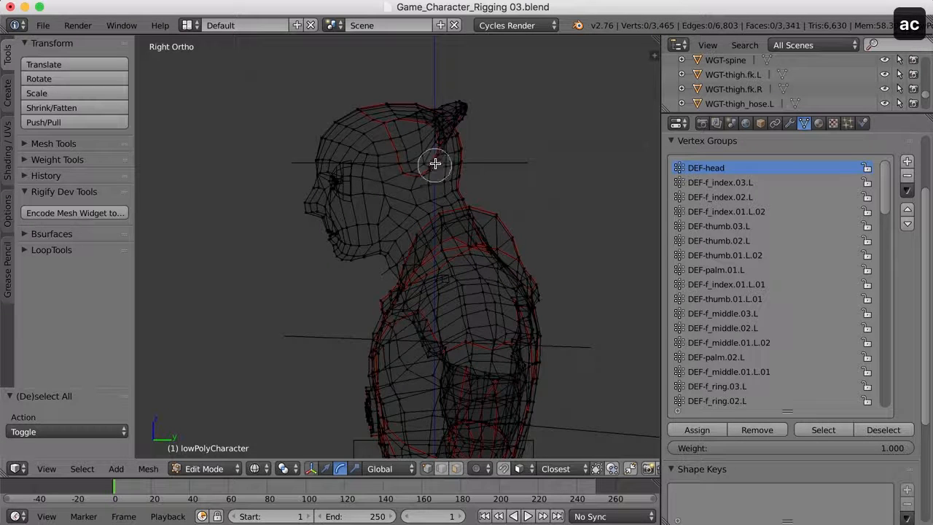
Step: Circle-select all head vertices above the neck, including face and ears, and assign them to DEF-head with weight 1.000
mouse_move(430, 160)
left_mouse_down()
mouse_move(466, 89)
mouse_move(455, 107)
left_mouse_up()
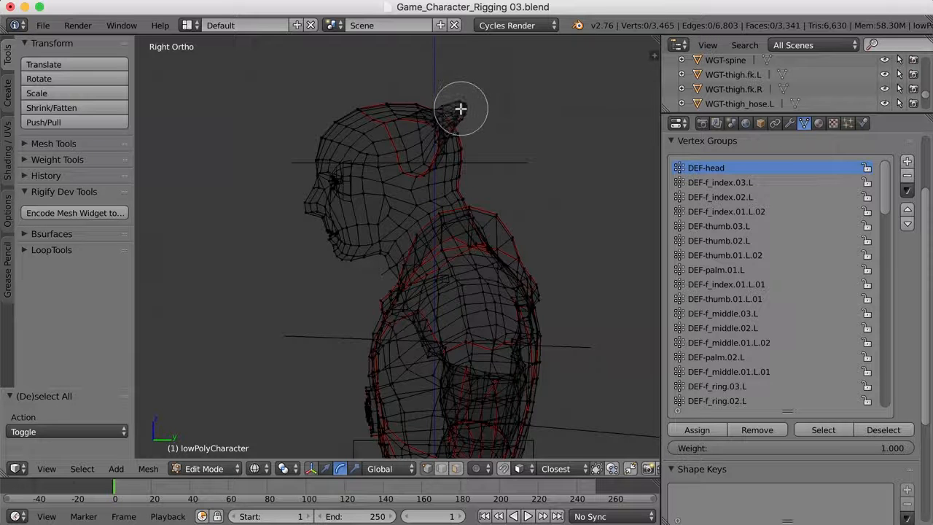
mouse_move(460, 112)
left_mouse_down()
mouse_move(433, 139)
mouse_move(408, 125)
mouse_move(368, 128)
mouse_move(350, 161)
mouse_move(354, 172)
mouse_move(437, 116)
mouse_move(433, 135)
left_mouse_up()
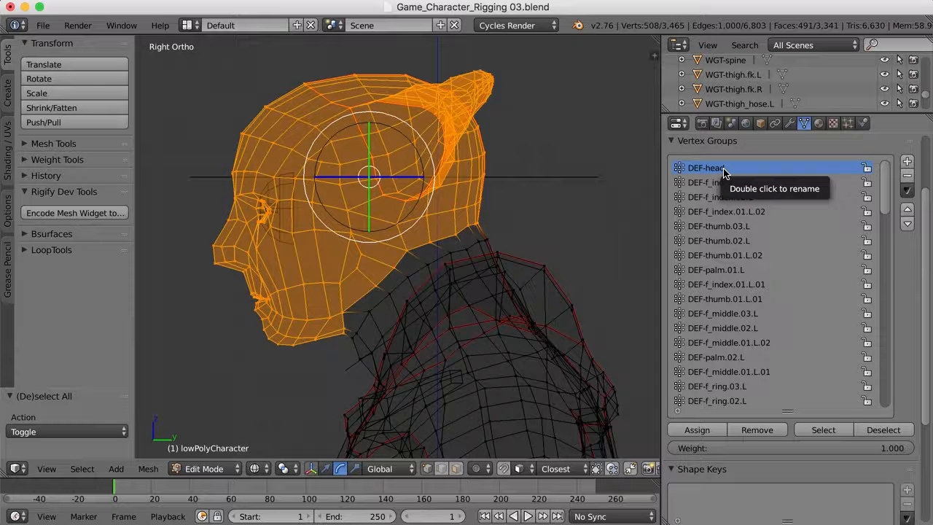
left_click(699, 431)
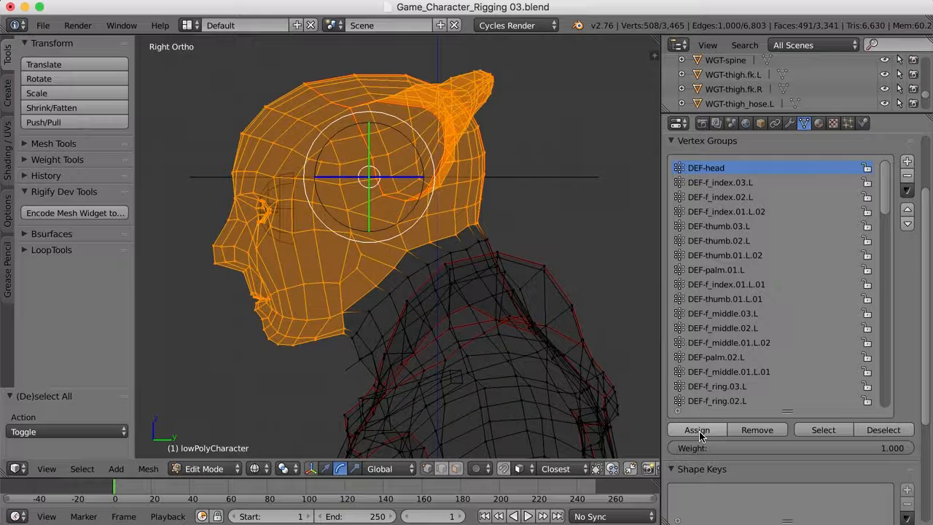
Step: Check the DEF-head weights on the character in Weight Paint mode and return to Edit Mode
key("ctrl+Tab")
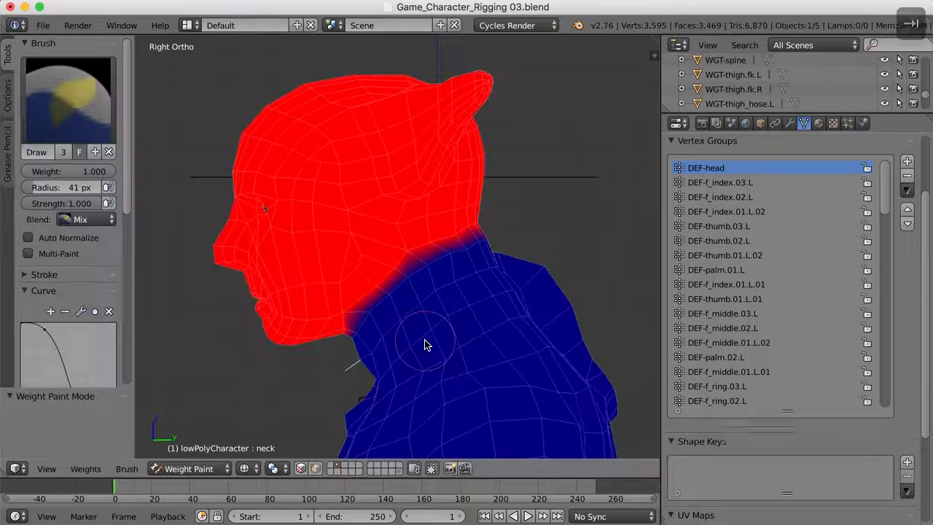
middle_click_drag(412, 318, 367, 324)
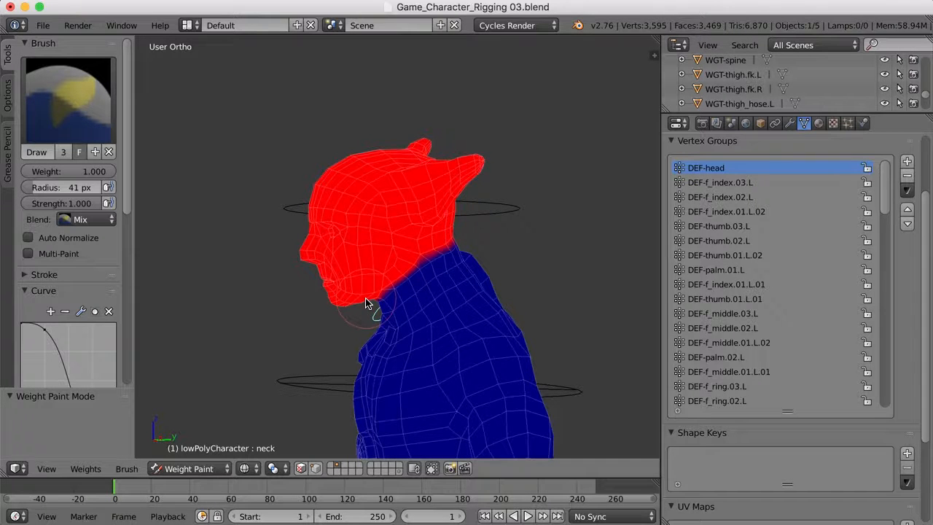
key("Tab")
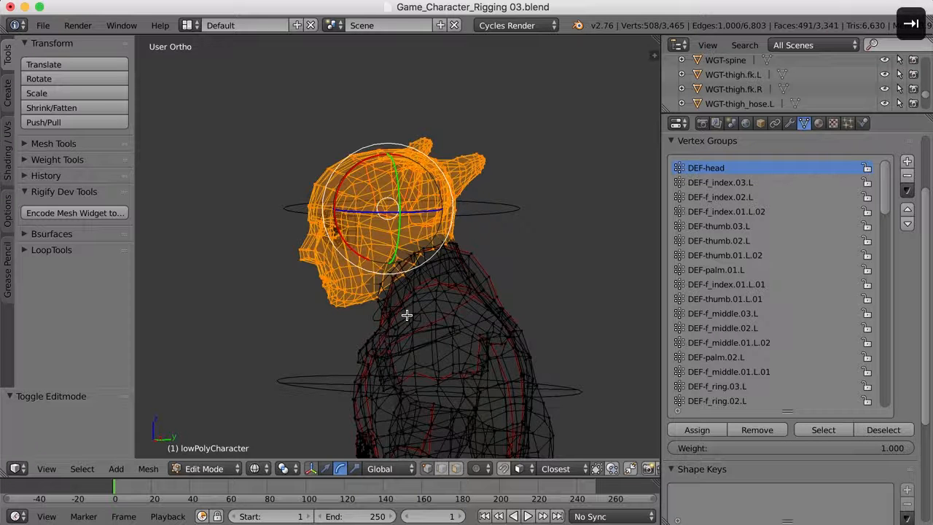
Step: From the right side view, make DEF-neck the active group, clear the selection and select all its assigned vertices
key("KP_3")
scroll(426, 309, "up", 2)
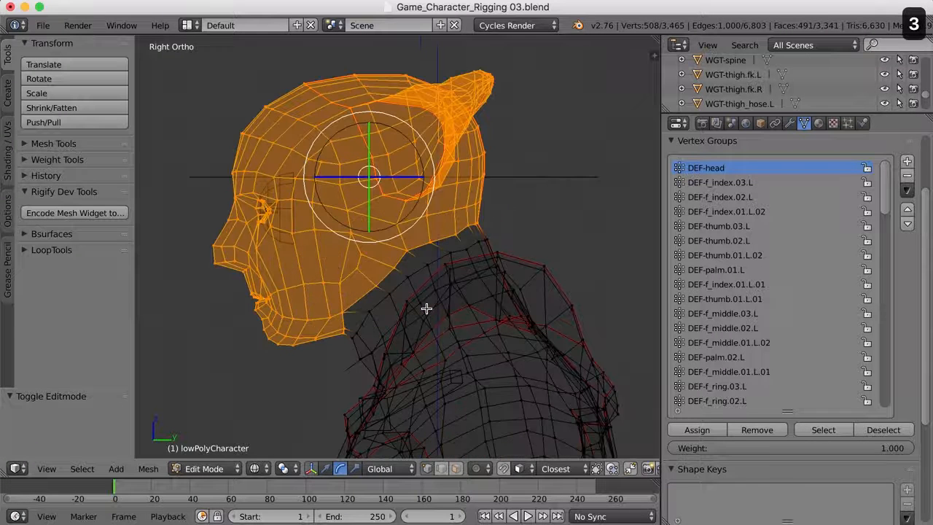
left_click_drag(886, 192, 896, 376)
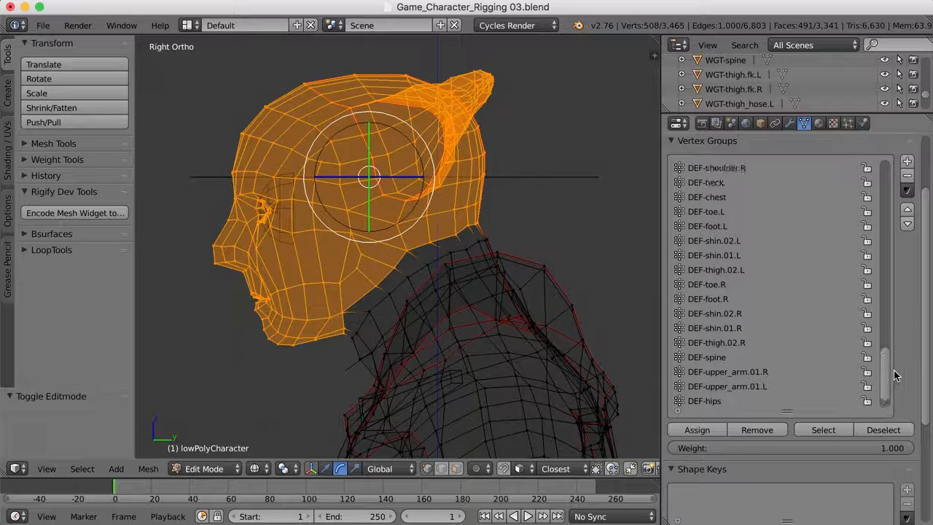
left_click(701, 183)
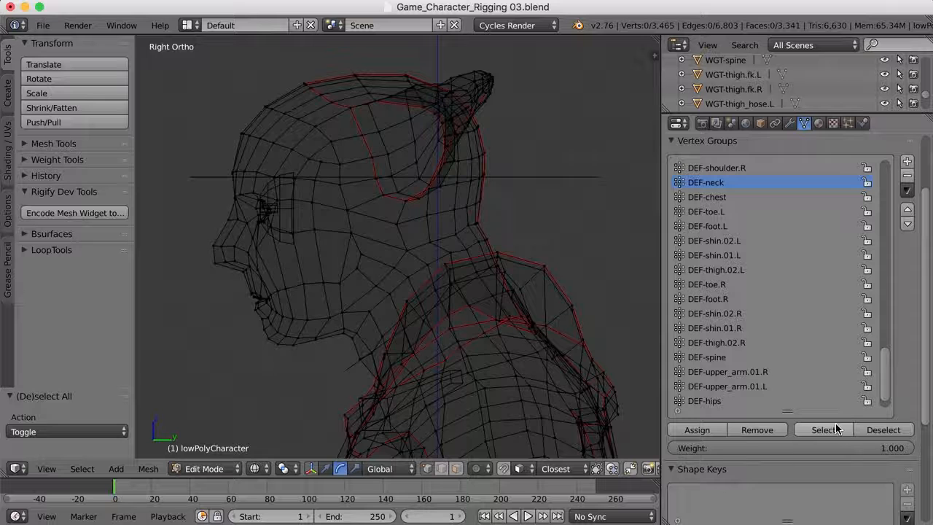
left_click(836, 430)
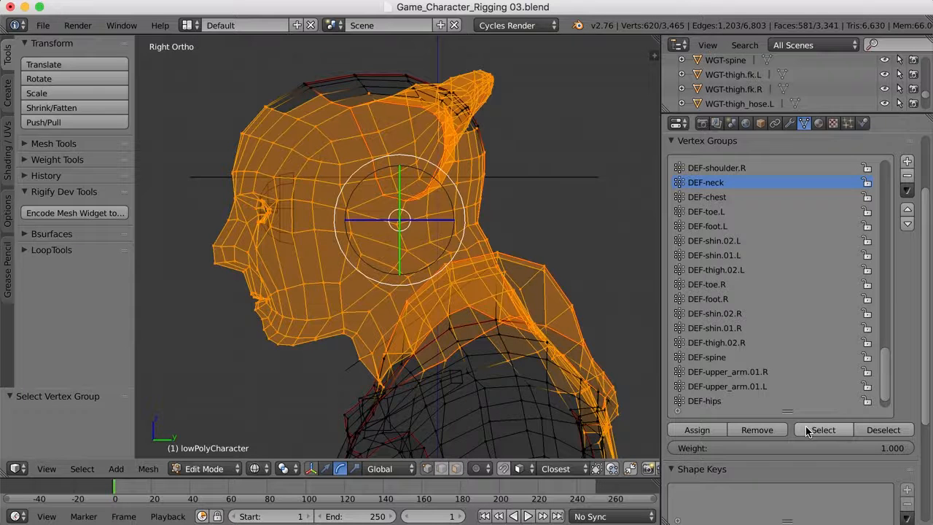
Step: Clear the selection, select the edge loop around the middle of the neck and grow the selection twice
scroll(462, 305, "down", 2)
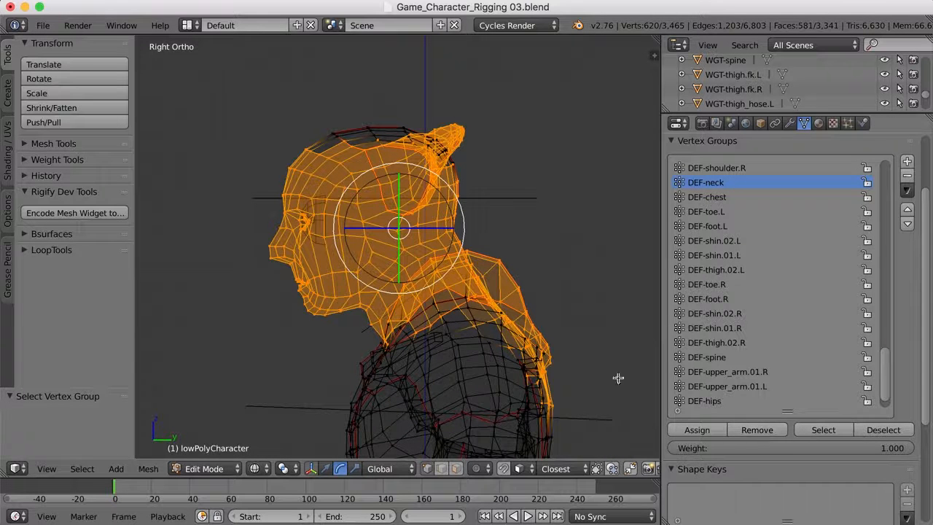
key("a")
scroll(462, 308, "up", 4)
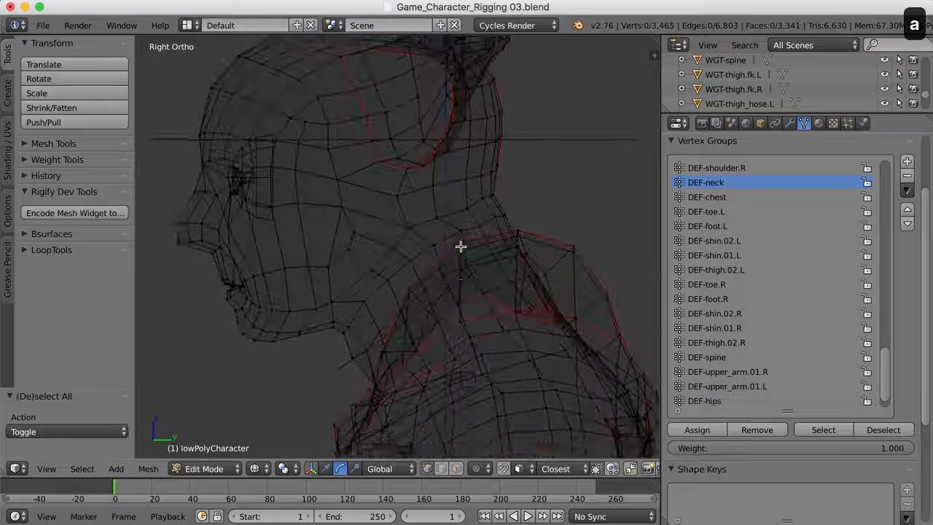
middle_click_drag(460, 276, 459, 189, "shift")
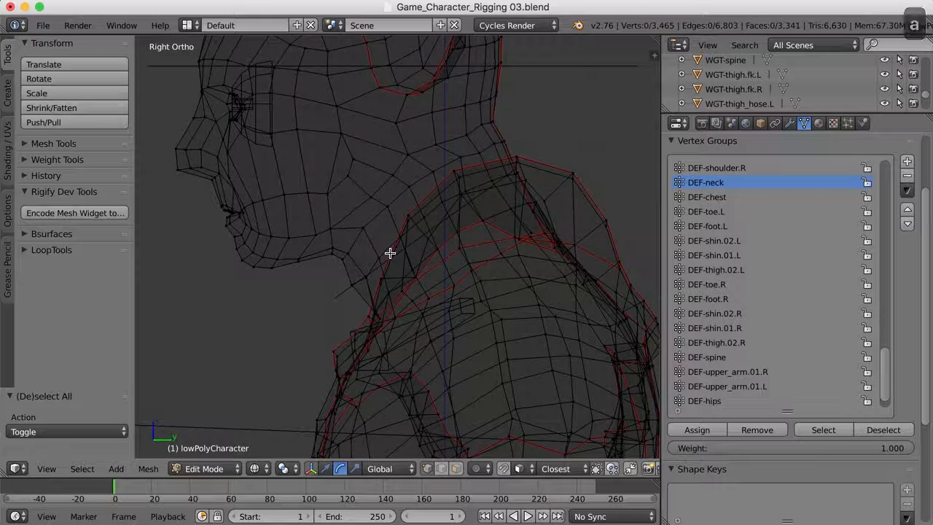
right_click(385, 251, "alt")
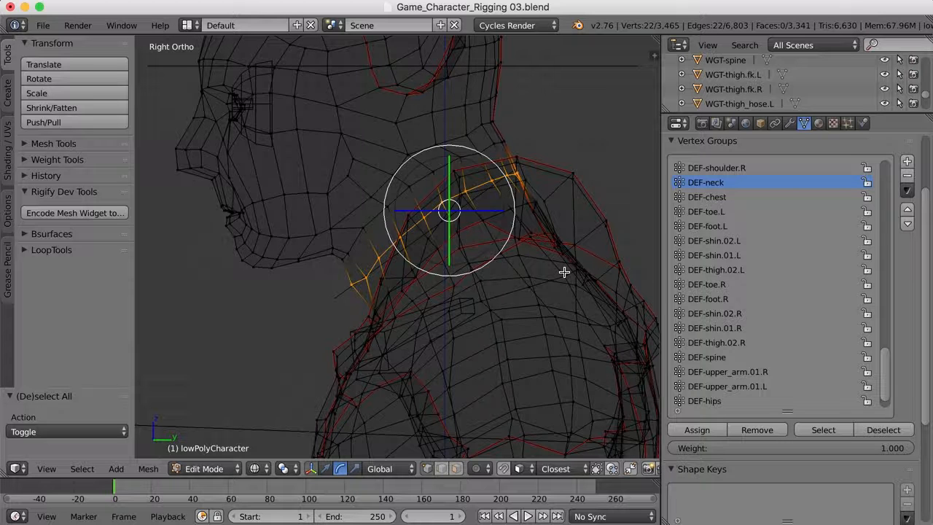
key("ctrl+KP_Add")
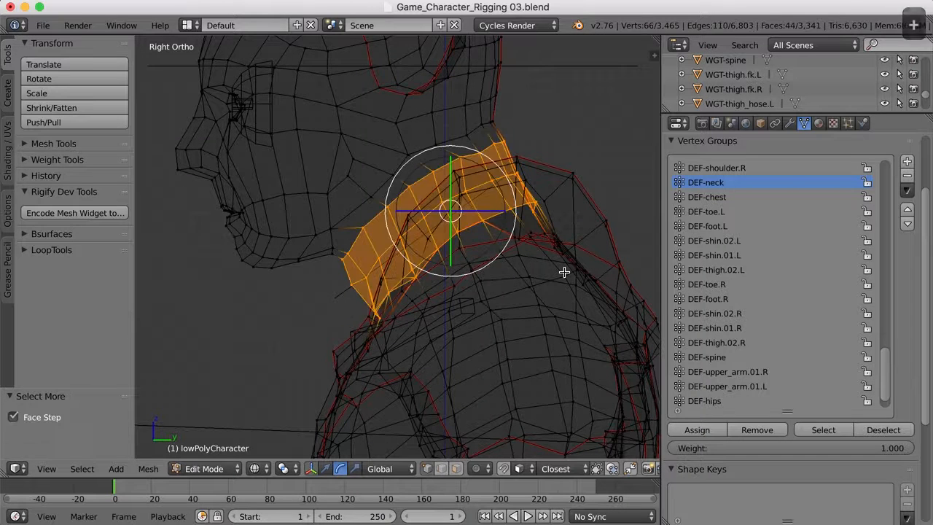
key("ctrl+KP_Add")
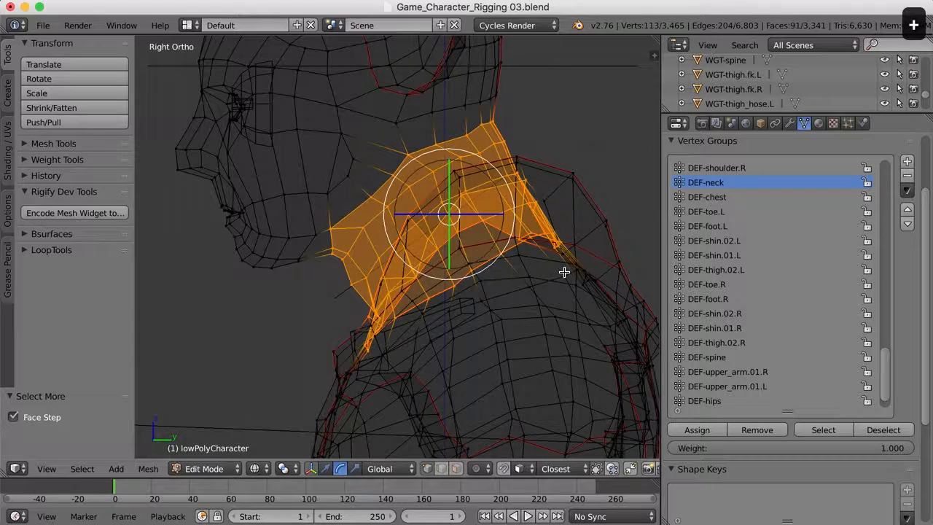
Step: Return to solid shading, switch to face selection and deselect the stray faces beside the collar at the character's right side of the neck
middle_click_drag(446, 298, 492, 293)
key("z")
scroll(481, 284, "up", 6)
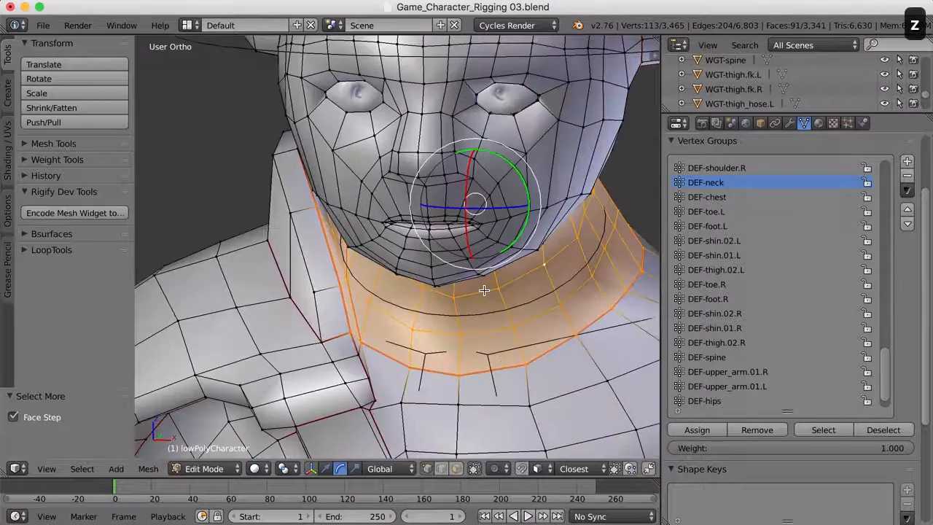
key("ctrl+Tab")
key("3")
mouse_move(357, 283)
middle_mouse_down()
mouse_move(354, 254)
mouse_move(346, 270)
middle_mouse_up()
key("super+z")
right_click(346, 270, "shift")
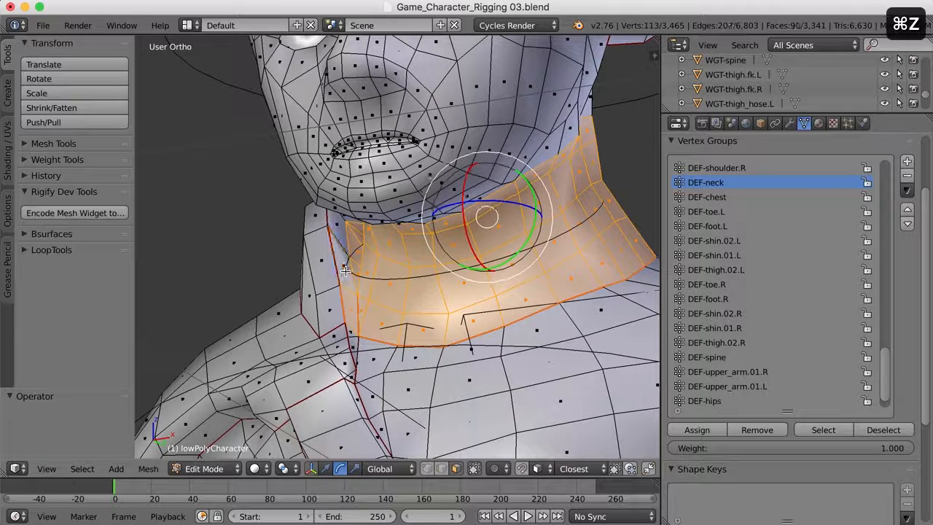
right_click(353, 313, "shift")
right_click(356, 267, "shift")
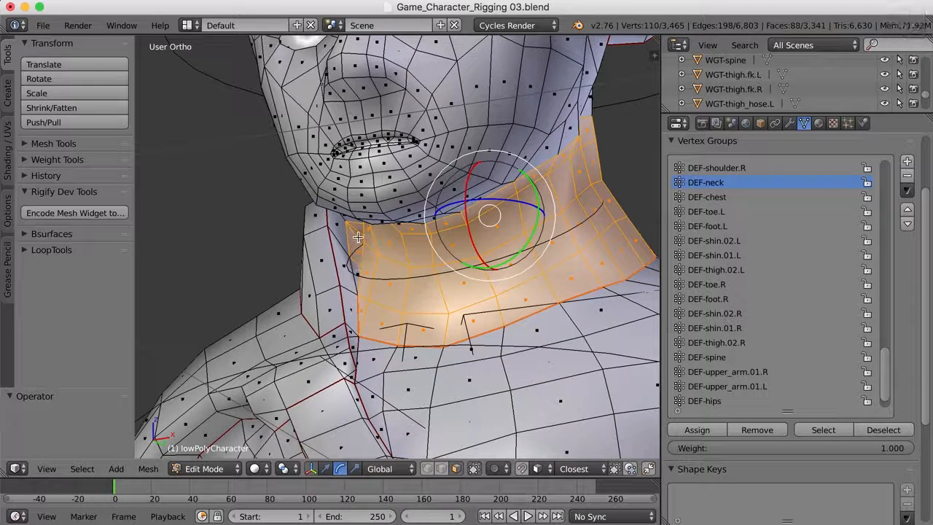
right_click(355, 250, "shift")
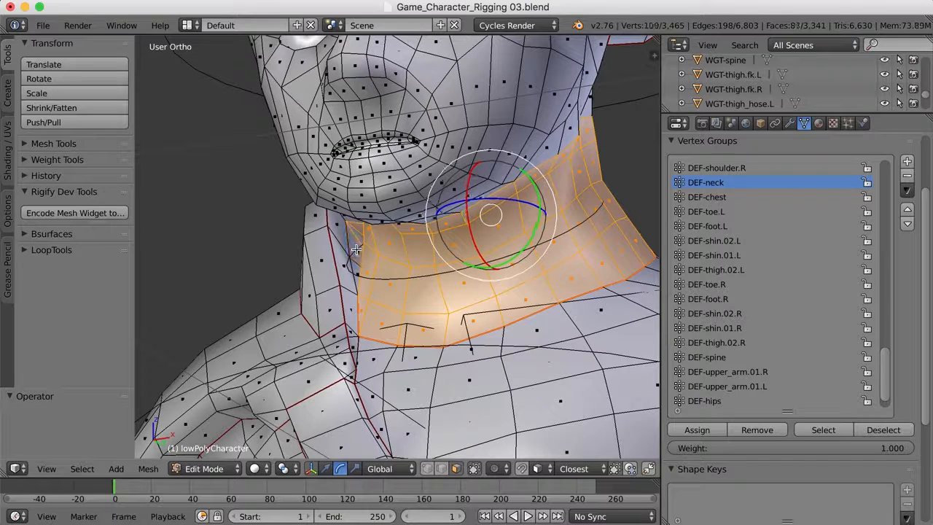
right_click(357, 224, "shift")
right_click(361, 239, "shift")
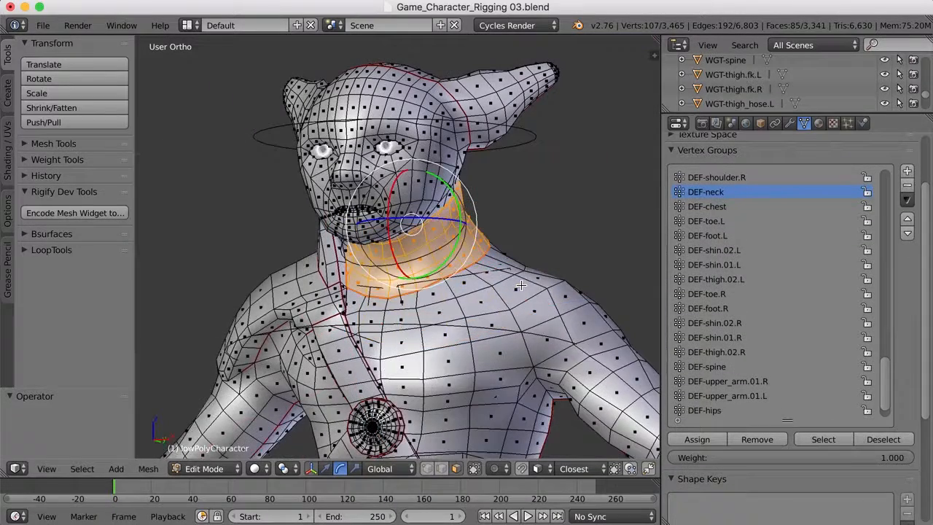
Step: Switch out of face selection mode and assign the selected neck geometry to DEF-neck with weight 1.000
key("ctrl+Tab")
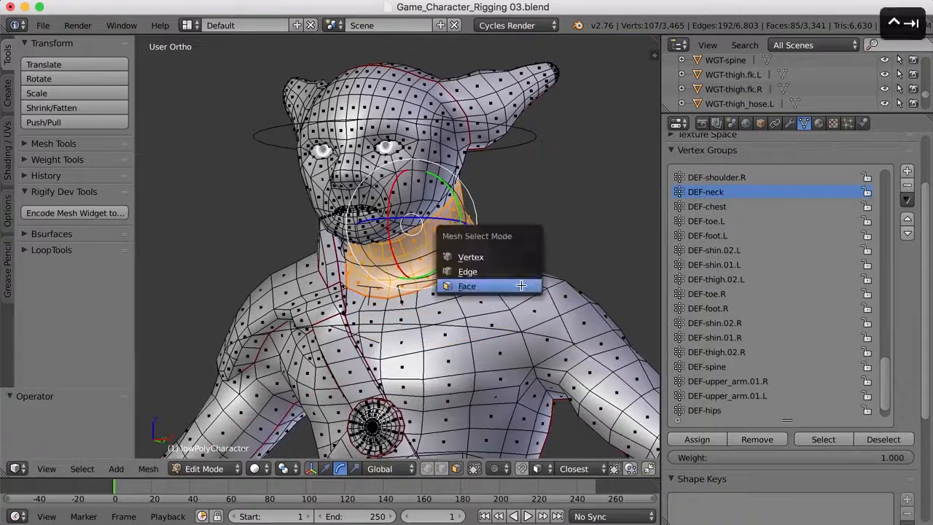
key("2")
mouse_move(522, 285)
middle_mouse_down()
mouse_move(415, 266)
mouse_move(429, 263)
mouse_move(432, 298)
mouse_move(527, 284)
middle_mouse_up()
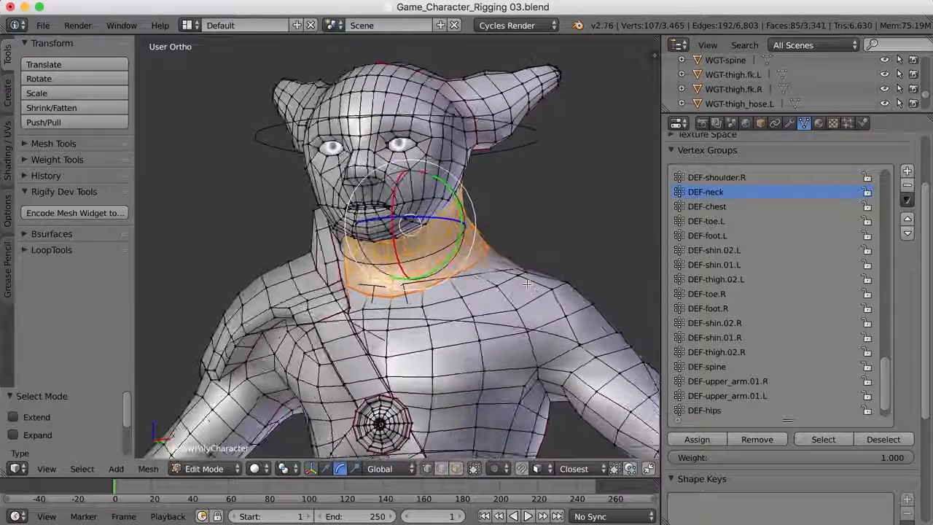
left_click(696, 440)
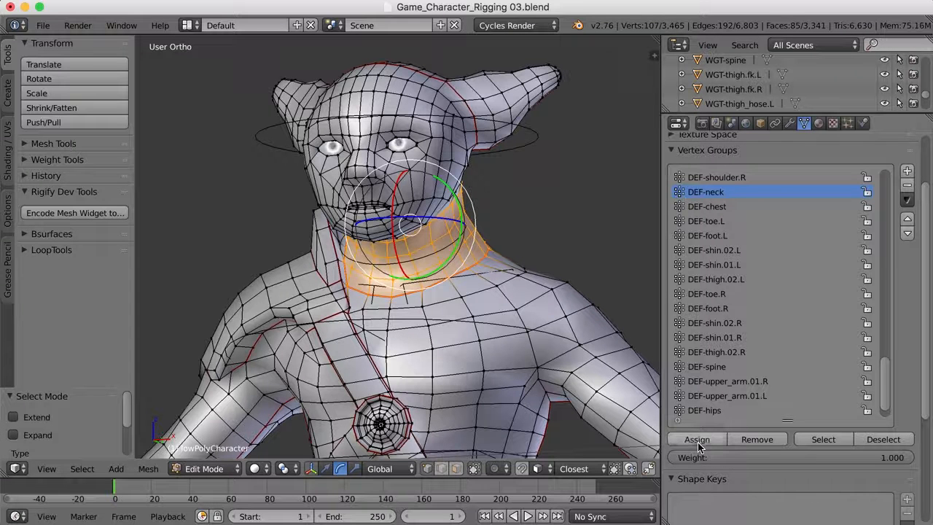
Step: Inspect the DEF-neck weights around the neck and collar in Weight Paint mode, and return to Edit Mode
left_click(208, 469)
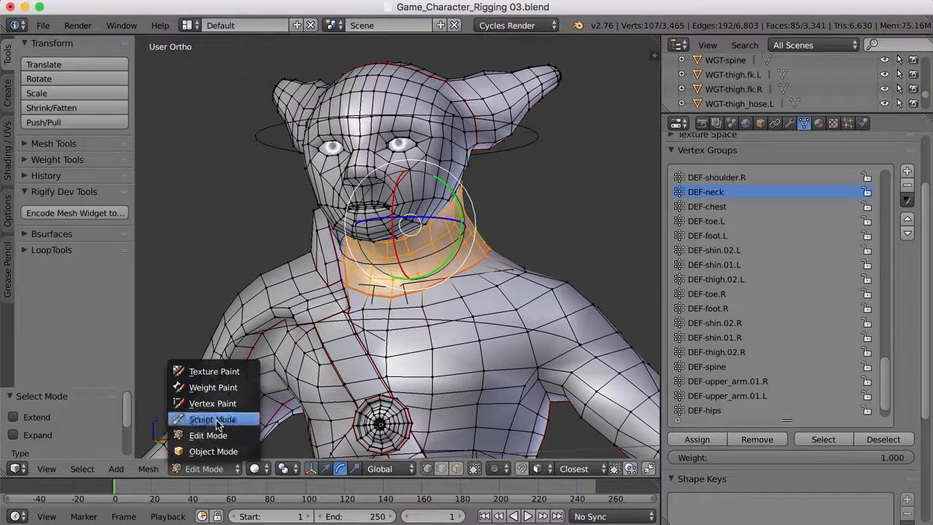
left_click(212, 387)
mouse_move(606, 247)
middle_mouse_down()
mouse_move(403, 277)
mouse_move(402, 289)
mouse_move(489, 262)
mouse_move(459, 286)
mouse_move(539, 211)
middle_mouse_up()
scroll(540, 211, "up", 3)
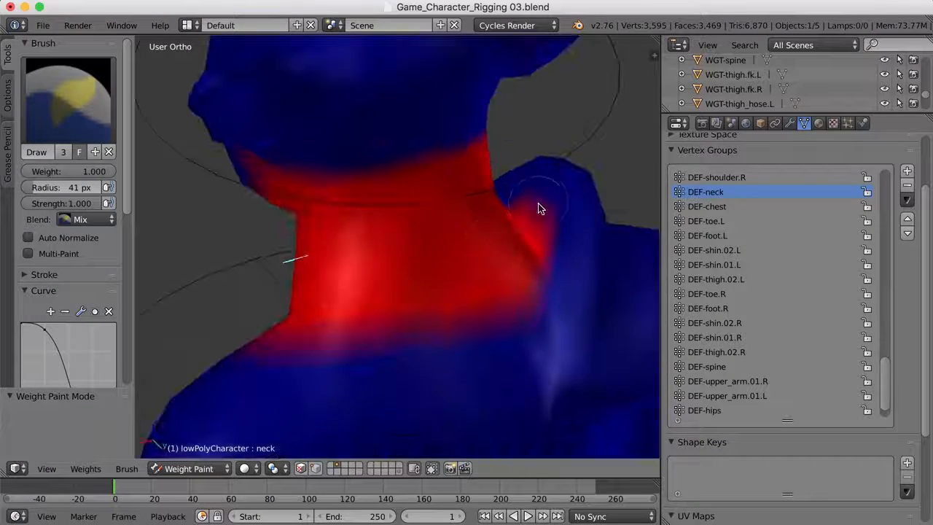
mouse_move(543, 242)
middle_mouse_down()
mouse_move(521, 226)
mouse_move(298, 316)
mouse_move(391, 282)
middle_mouse_up()
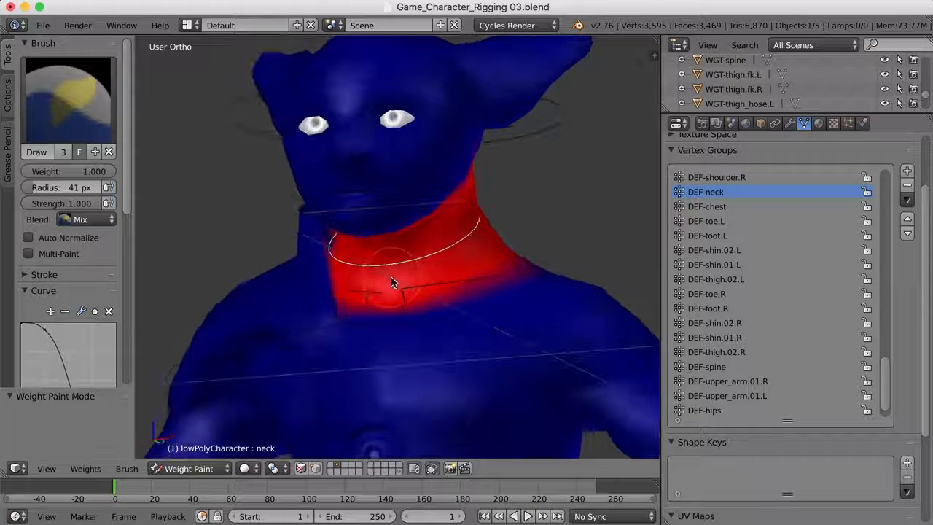
key("Tab")
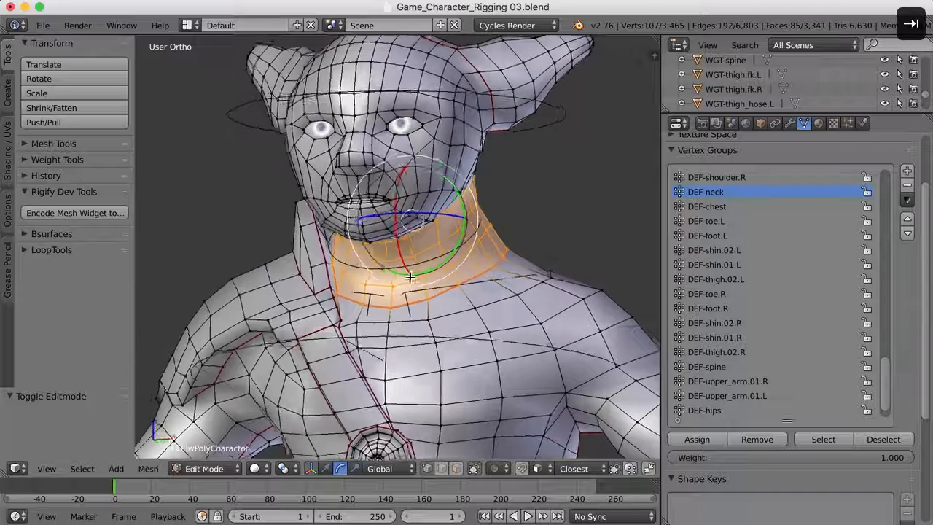
Step: Leave Edit Mode, select the rig's neck bone and test the neck deformation with a free trackball rotation, cancelling it
left_click(204, 468)
left_click(211, 450)
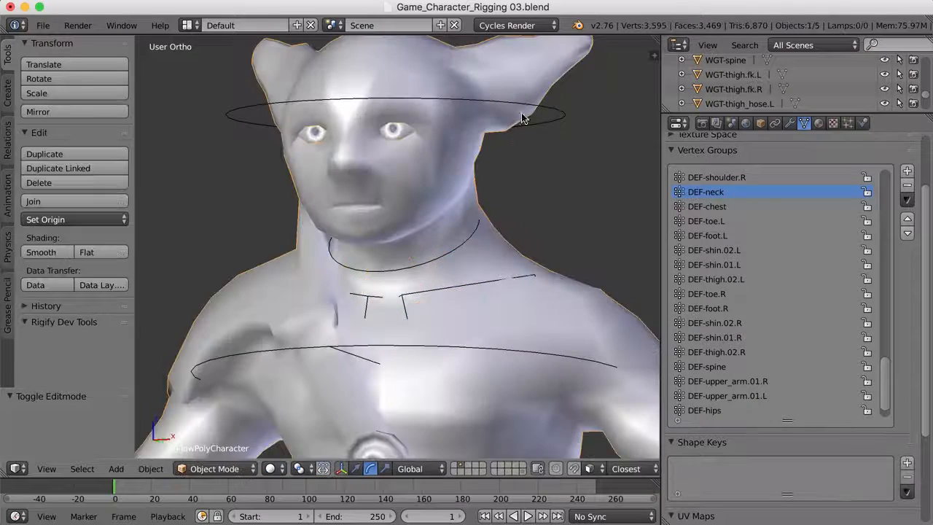
right_click(468, 237)
mouse_move(513, 214)
middle_mouse_down()
mouse_move(548, 203)
mouse_move(505, 215)
mouse_move(515, 220)
middle_mouse_up()
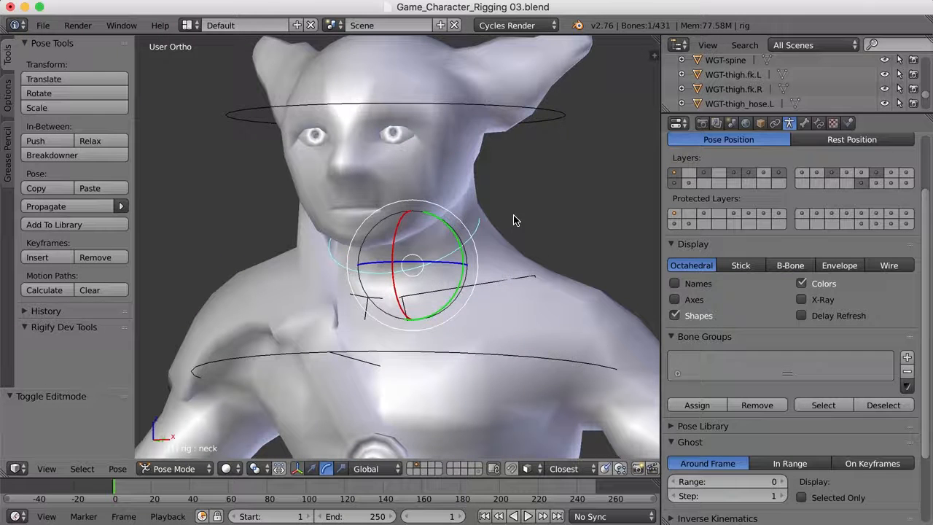
key("r")
key("r")
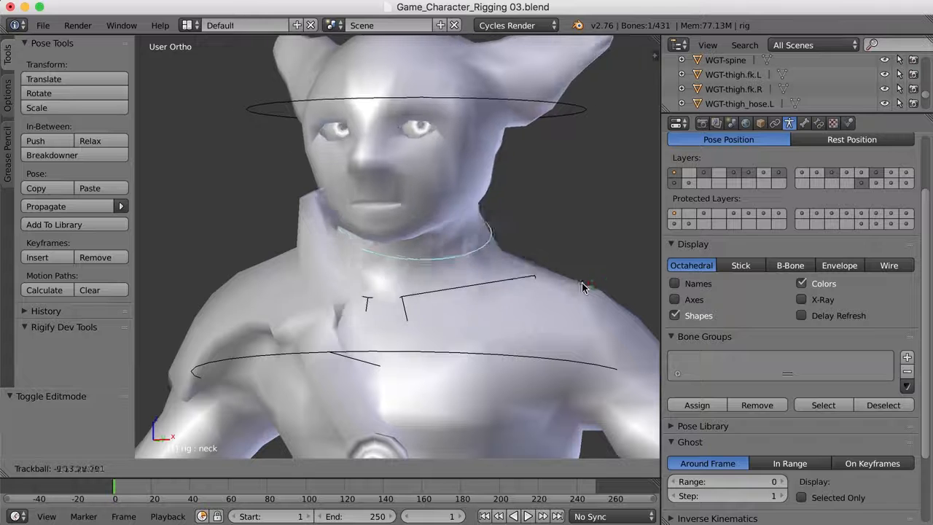
right_click(589, 282)
Step: Select the character mesh, check its DEF-neck weights in Weight Paint mode, then enter Edit Mode with all geometry deselected
key("Tab")
key("Tab")
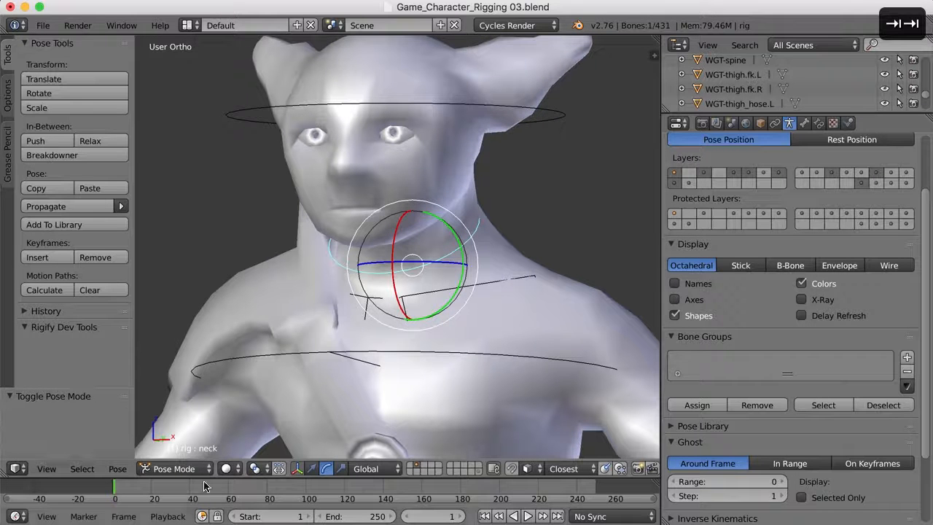
right_click(365, 374)
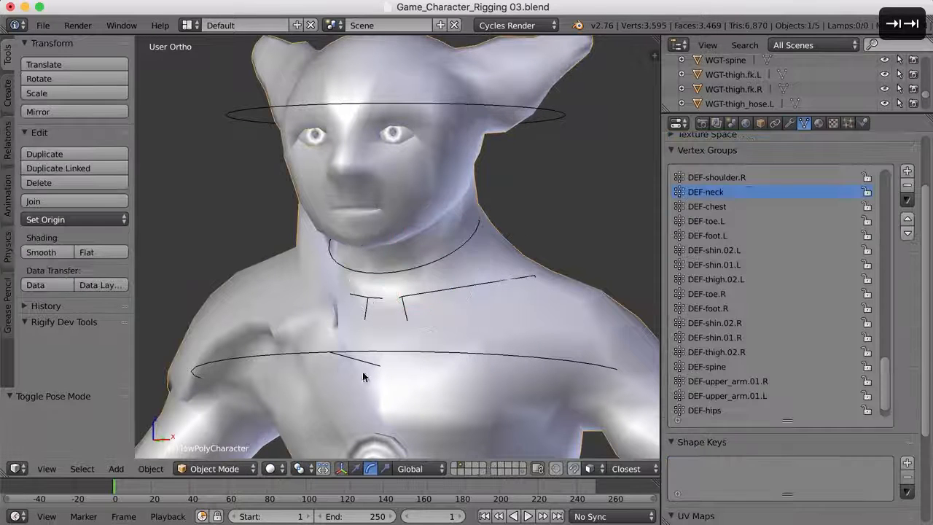
left_click(215, 468)
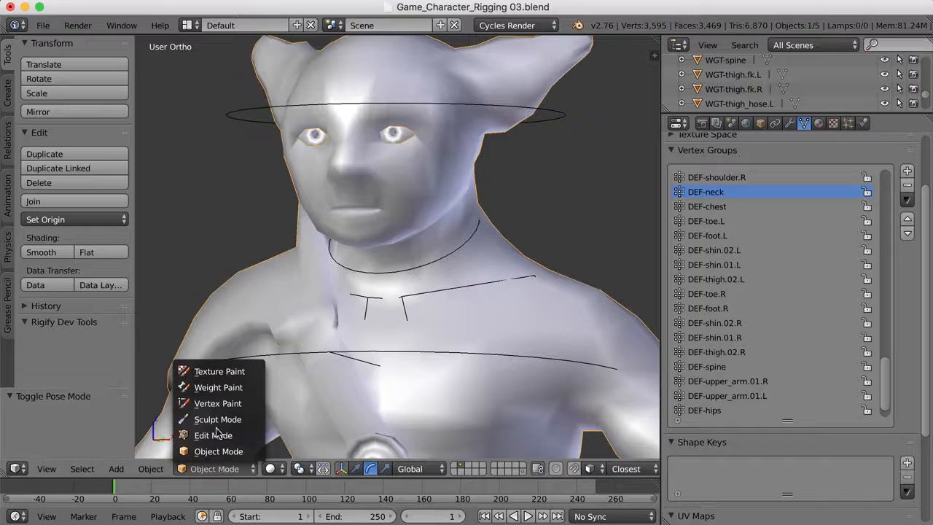
left_click(235, 388)
scroll(325, 347, "up", 3)
key("Tab")
mouse_move(404, 295)
middle_mouse_down()
mouse_move(420, 286)
mouse_move(419, 298)
mouse_move(446, 300)
middle_mouse_up()
key("a")
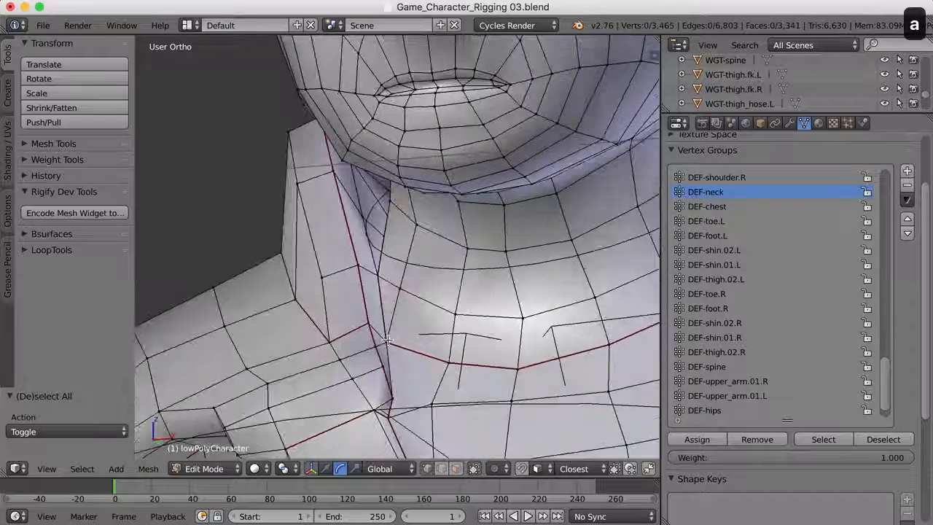
Step: Select the column of vertices where the neck meets the collar on the character's right side, remove it from DEF-neck and deselect everything
right_click(384, 341)
right_click(376, 274, "shift")
middle_click_drag(395, 271, 420, 293)
right_click(381, 229, "shift")
middle_click_drag(381, 229, 252, 337)
right_click(415, 261, "shift")
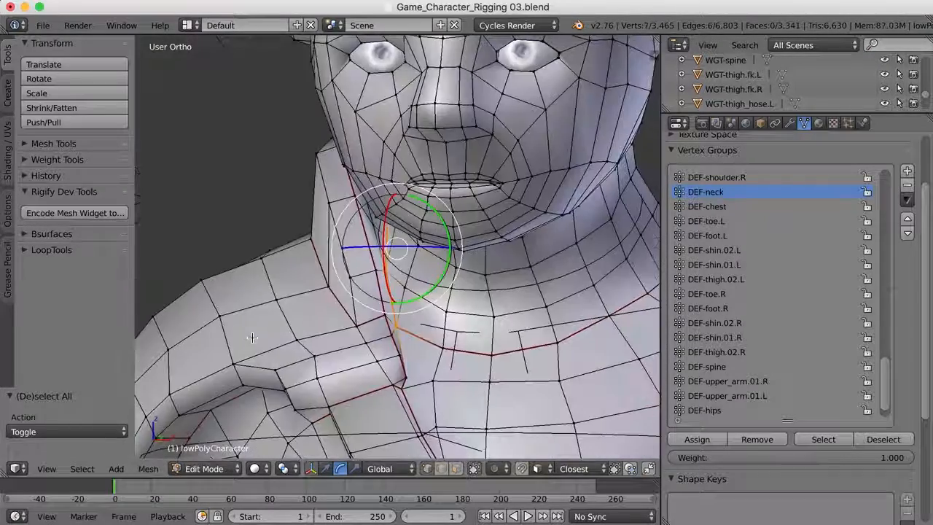
left_click(755, 441)
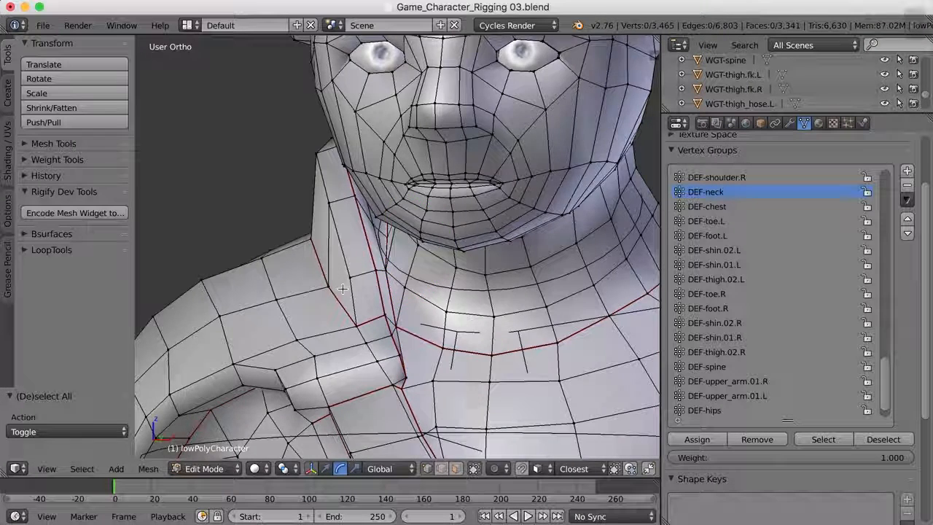
key("a")
Step: Leave Edit Mode, select the rig's neck bone and test the collar area from the front with a free trackball rotation
scroll(356, 288, "down", 3)
left_click(204, 469)
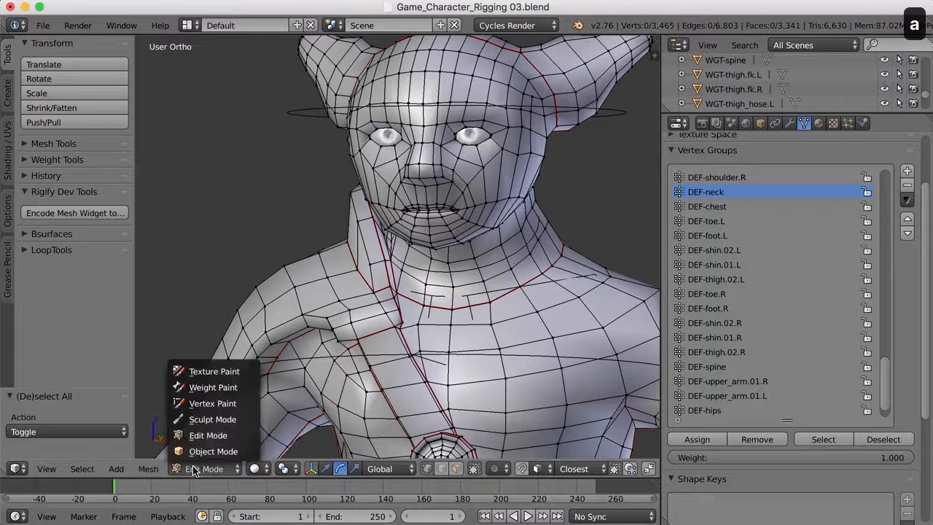
left_click(205, 454)
right_click(502, 258)
middle_click_drag(527, 273, 479, 285, "shift")
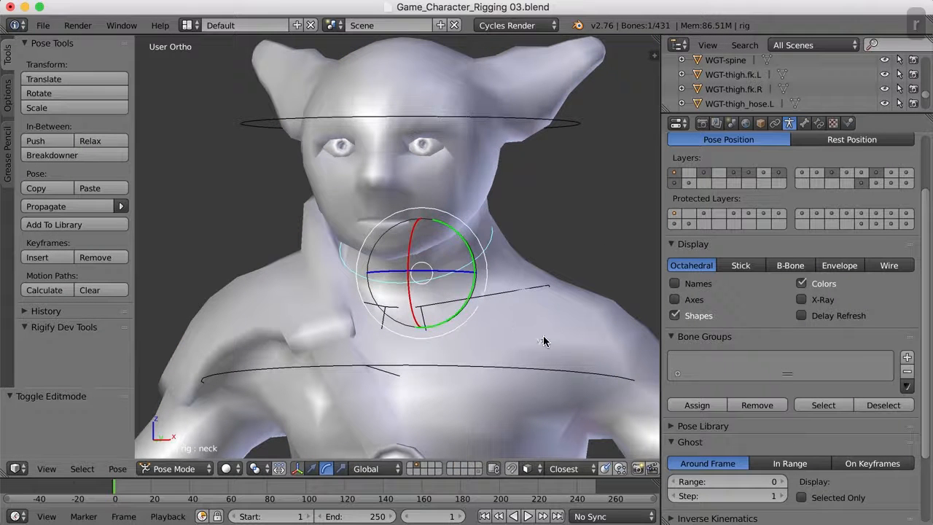
key("r")
key("r")
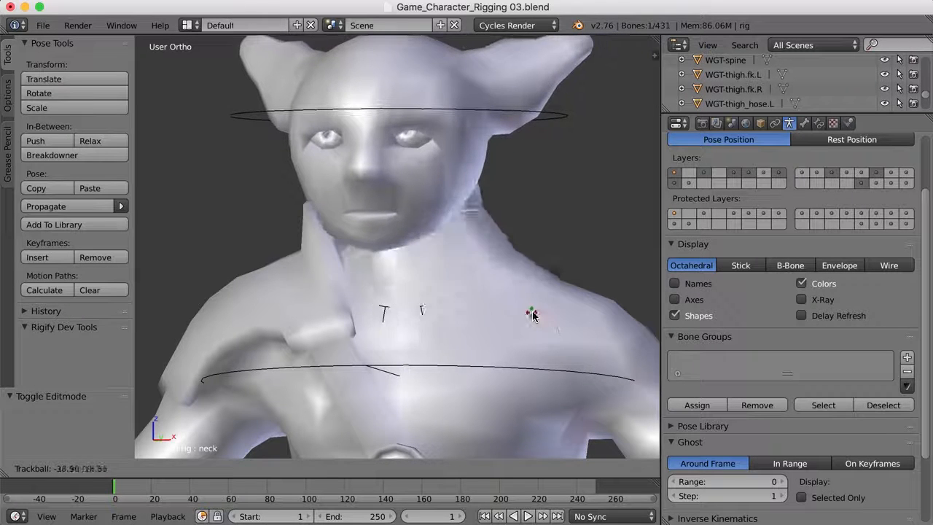
left_click(554, 323)
Step: Examine the neck deformation from behind while trackball-rotating the neck bone, and return to a front view
middle_click_drag(416, 322, 549, 333)
key("r")
key("r")
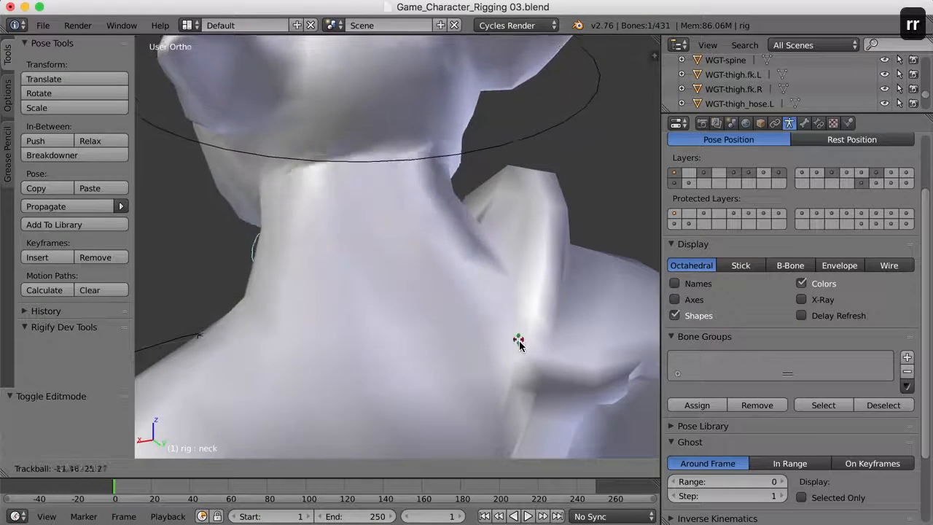
left_click(518, 338)
middle_click_drag(518, 338, 511, 266)
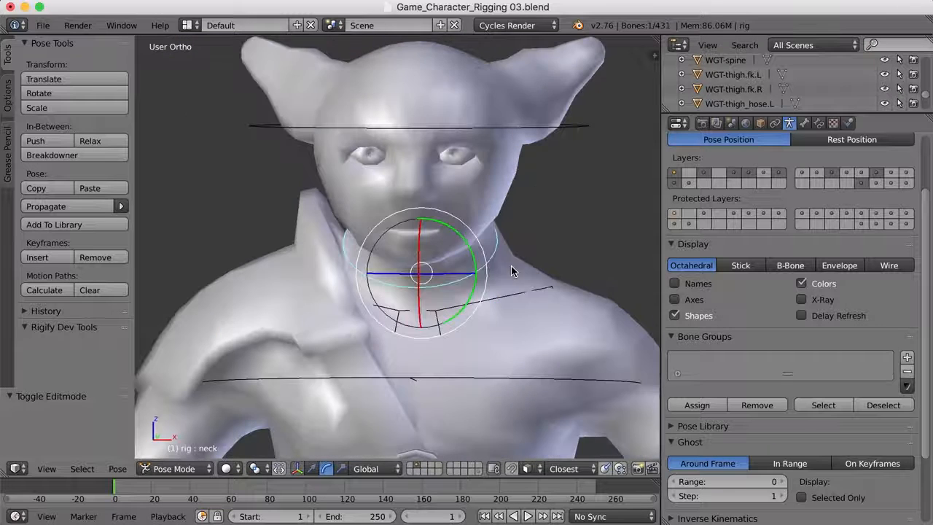
Step: Trackball-rotate the head bone and the neck bone in turn to check their deformation, cancelling both rotations
key("r")
key("r")
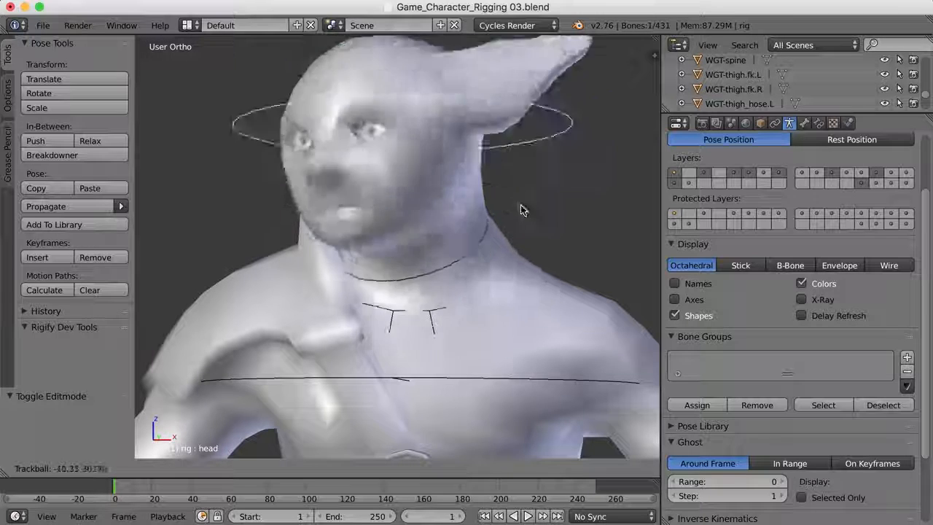
right_click(502, 218)
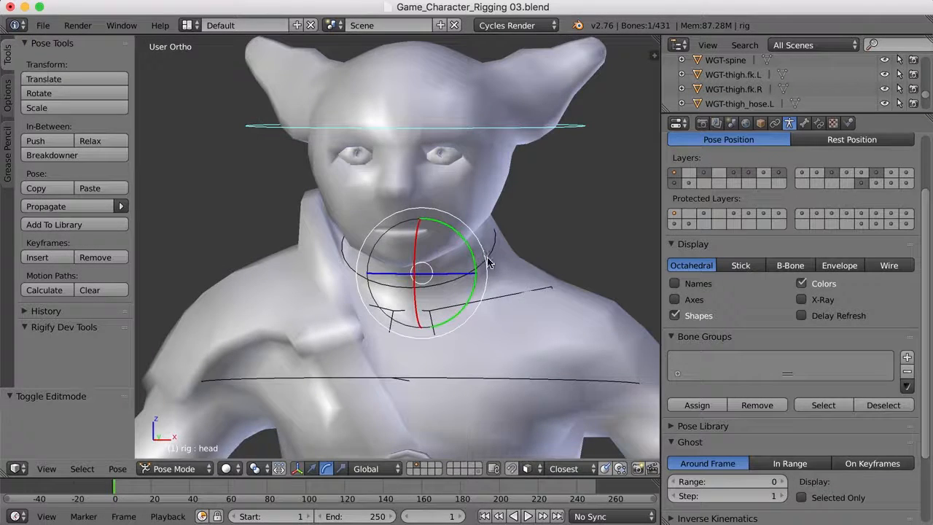
key("r")
key("r")
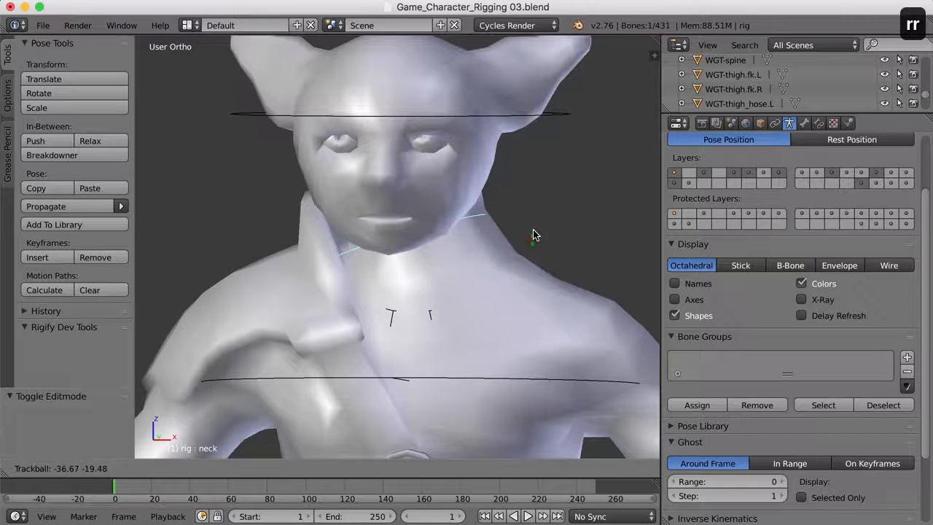
right_click(535, 271)
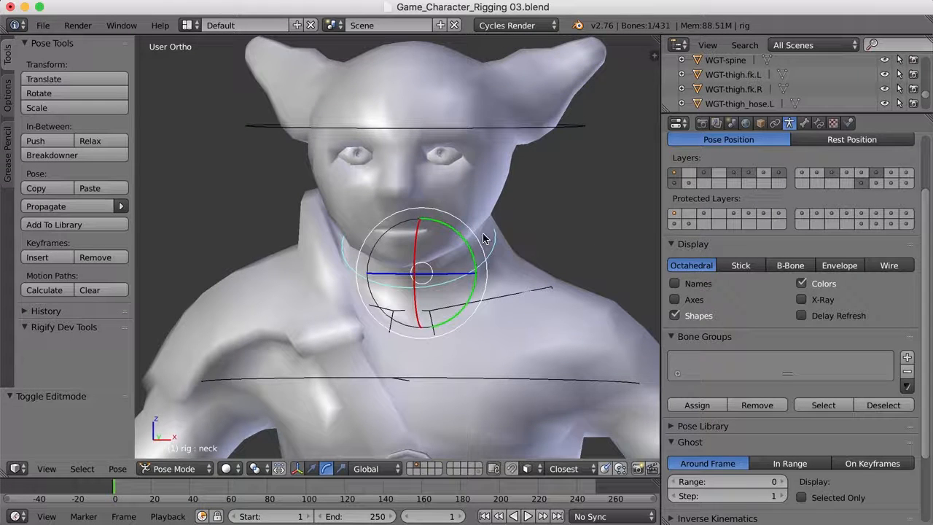
key("Tab")
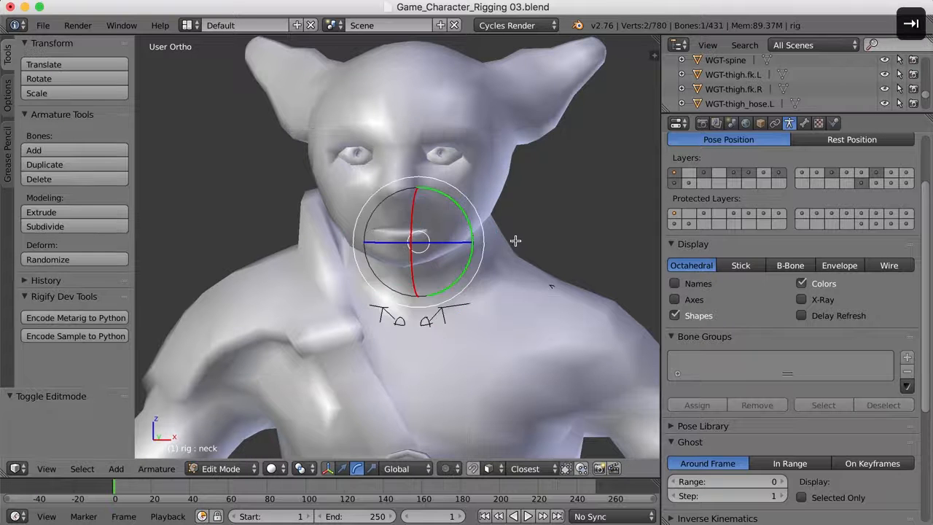
scroll(515, 241, "down", 3)
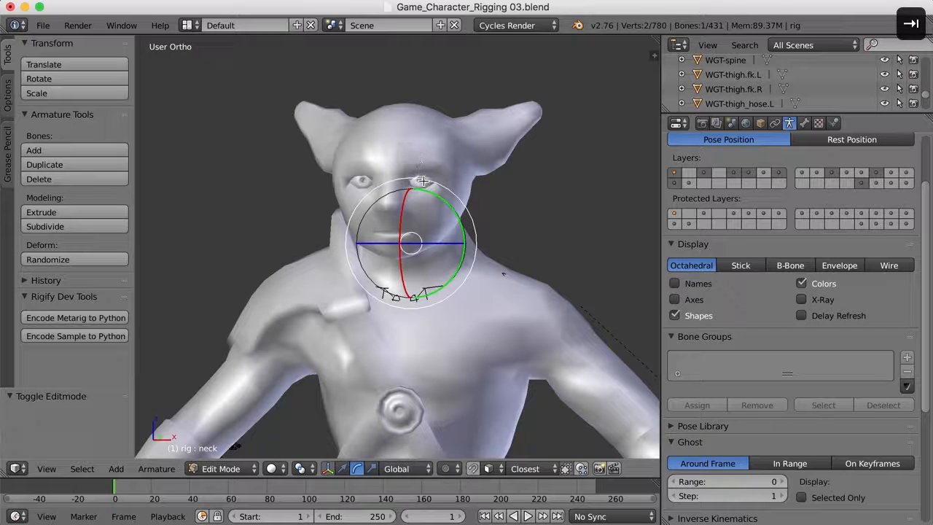
left_click(232, 469)
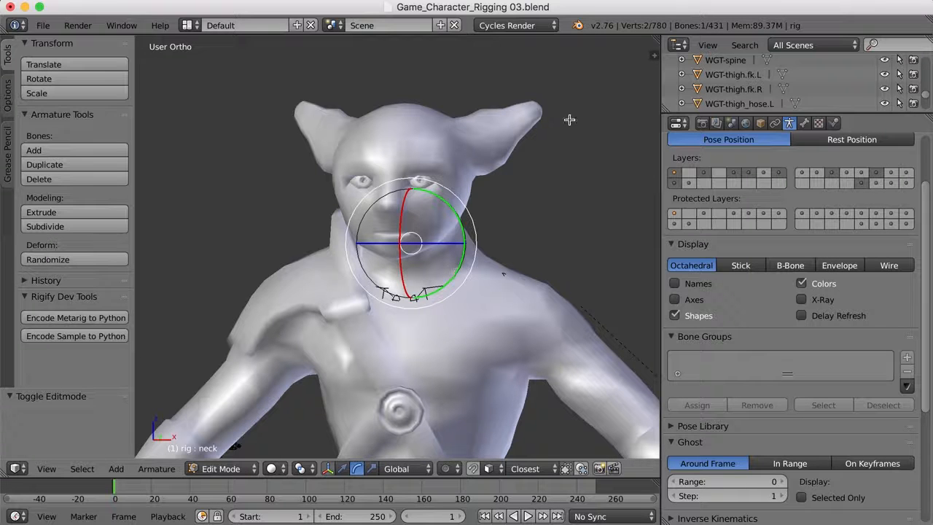
key("Tab")
Step: Select the character's left eye object, bring DEF-head into view among its vertex groups and enter Edit Mode
right_click(466, 142)
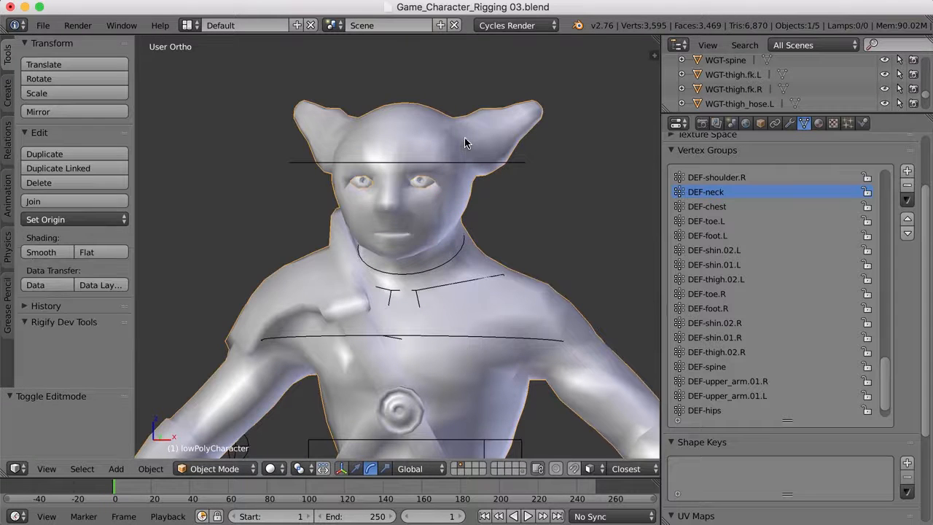
right_click(420, 181)
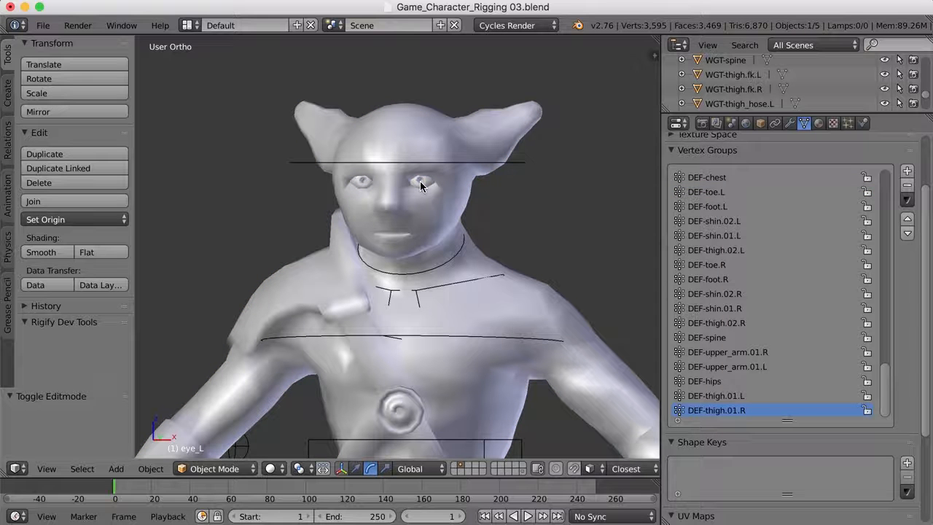
left_click_drag(886, 401, 884, 193)
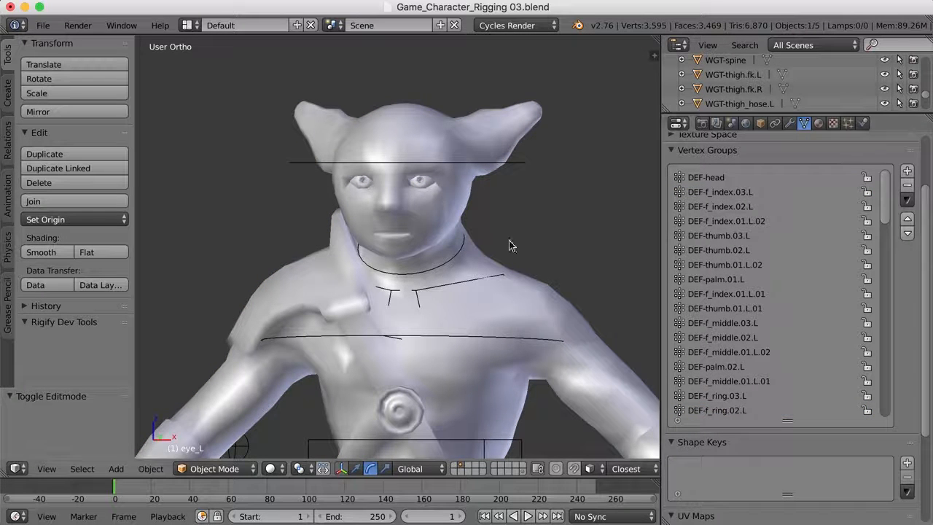
scroll(510, 211, "up", 2)
middle_click_drag(532, 204, 508, 230, "shift")
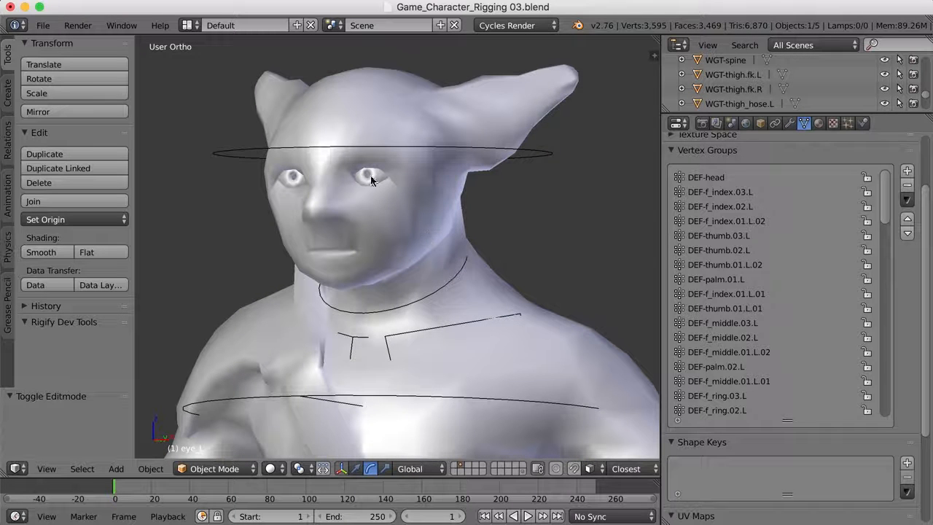
key("Tab")
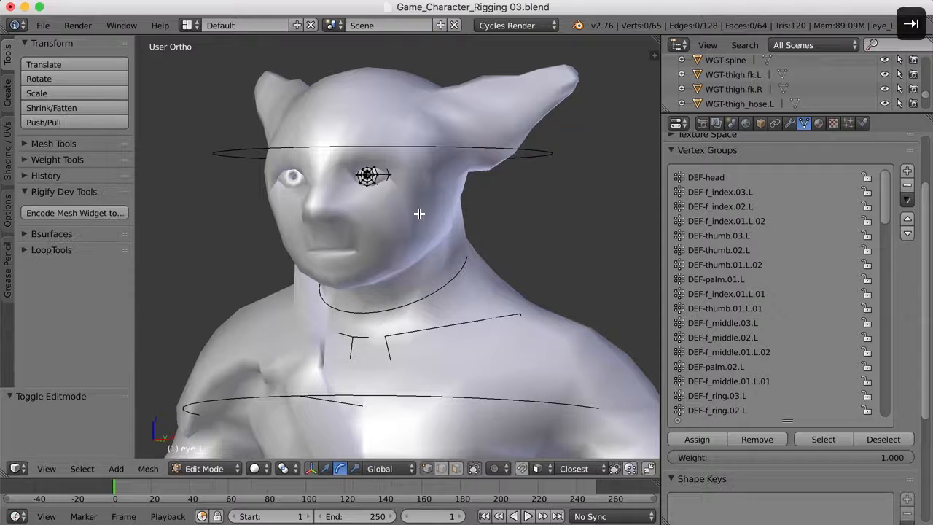
Step: Assign all of the left eye's vertices to DEF-head with weight 1.000 and remove them from DEF-neck
middle_click_drag(416, 212, 416, 214)
key("a")
left_click(729, 181)
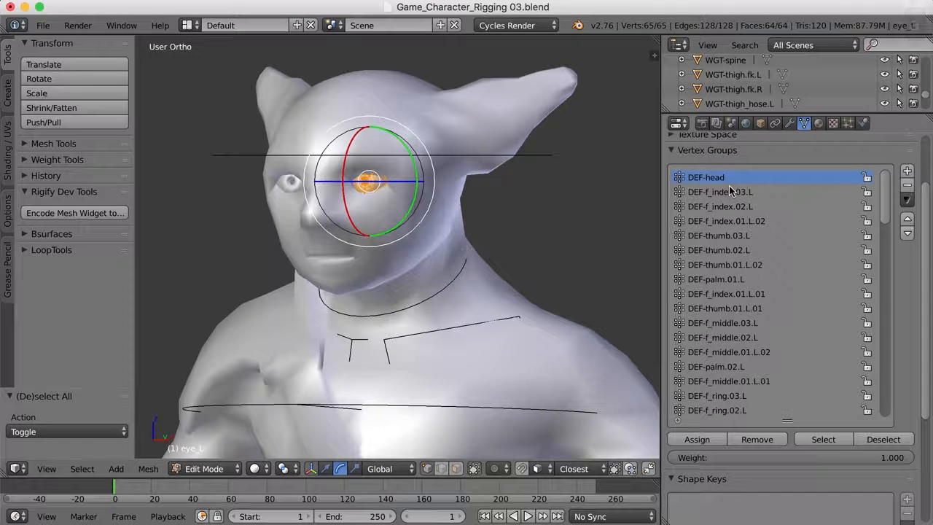
left_click(711, 443)
left_click_drag(885, 211, 900, 380)
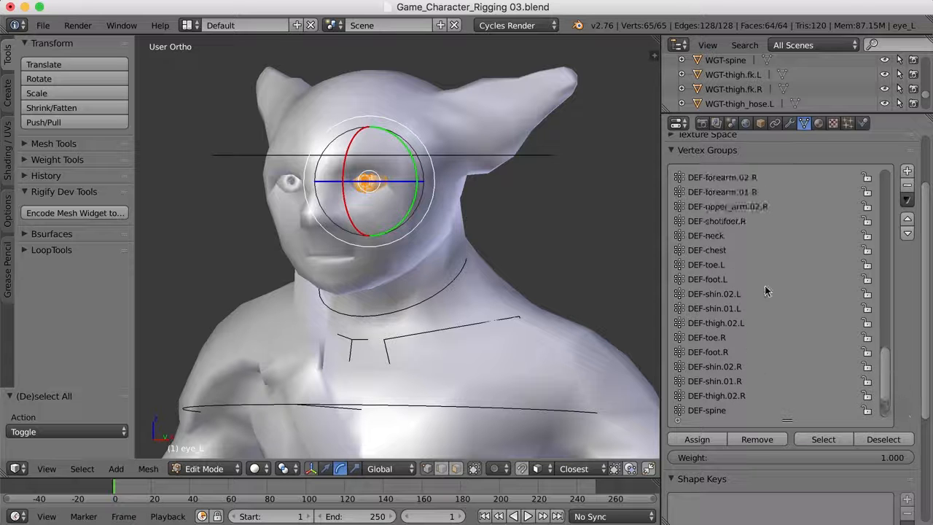
left_click(758, 439)
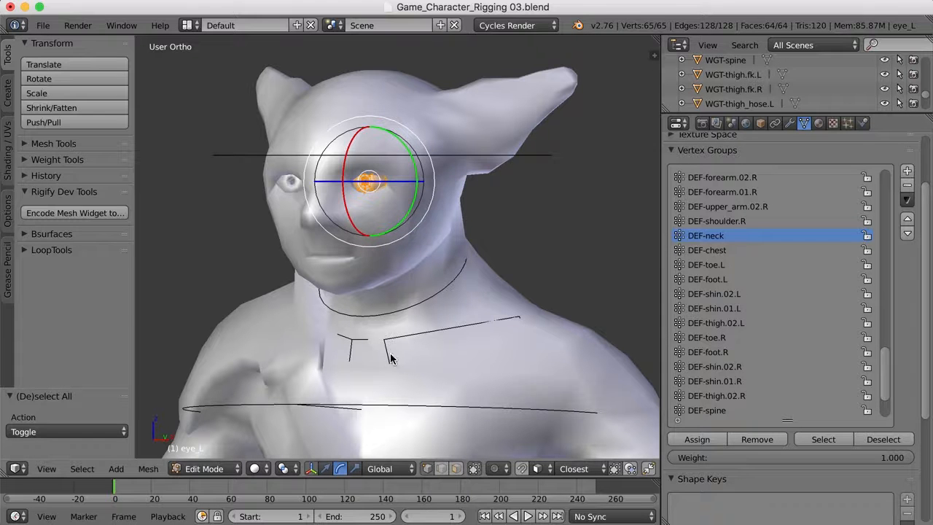
Step: Put the rig in Pose Mode and check how the left eye follows a trackball rotation of the neck bone, cancelling it
key("Tab")
right_click(435, 295)
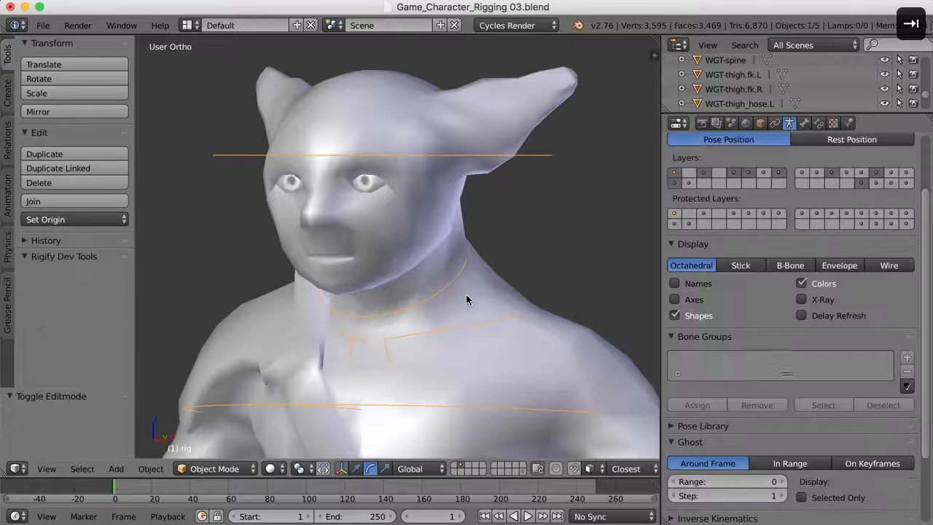
left_click(236, 469)
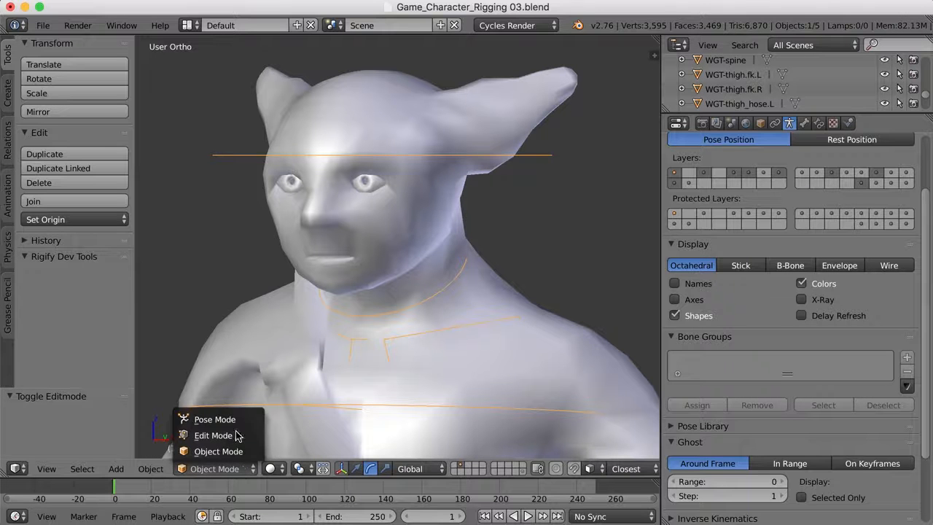
left_click(233, 419)
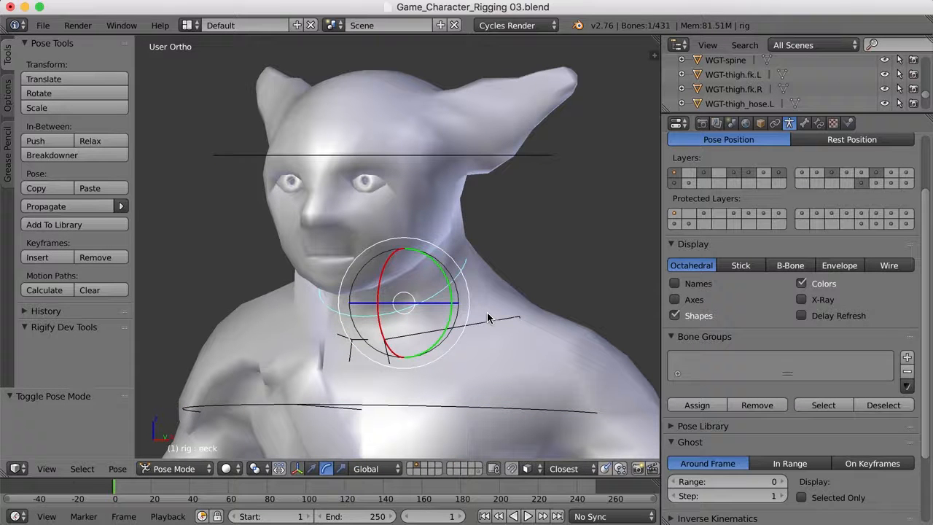
key("r")
key("r")
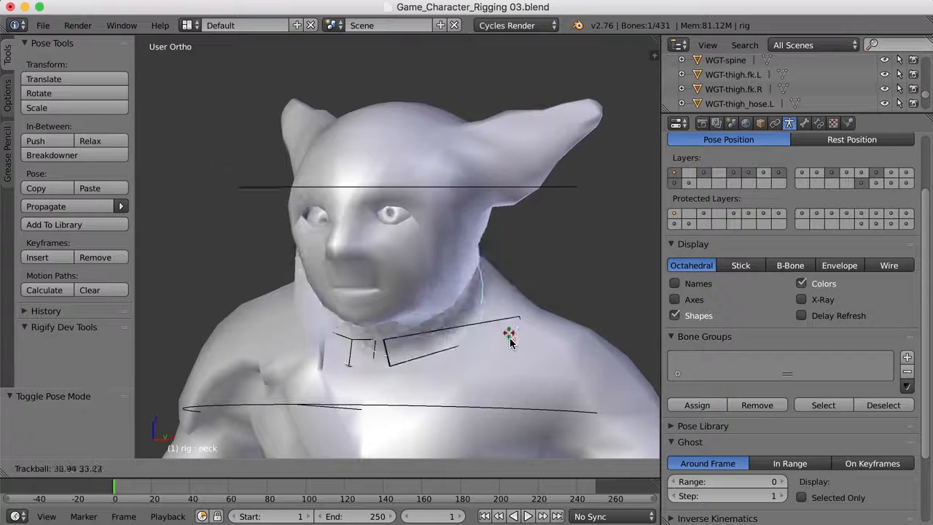
key("Escape")
Step: Select the character's right eye object and select all of its vertices in Edit Mode
right_click(426, 113)
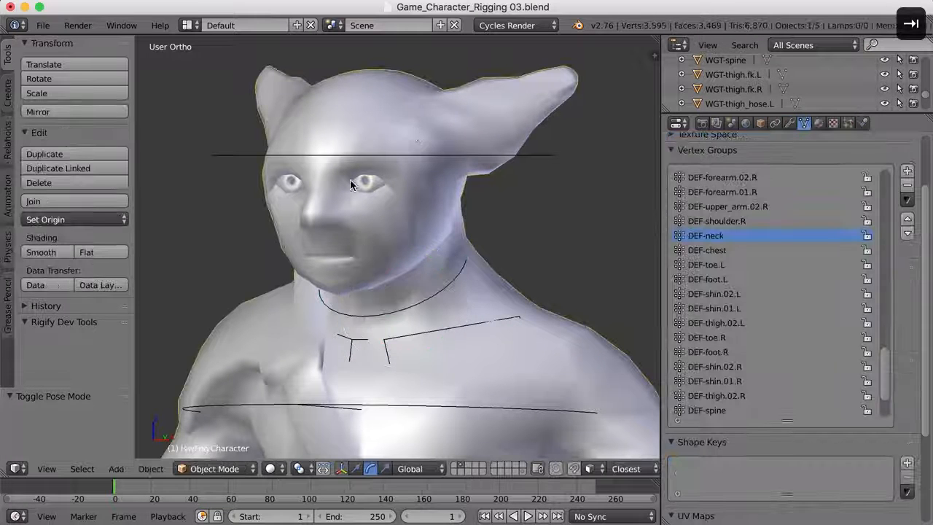
right_click(285, 181)
key("Tab")
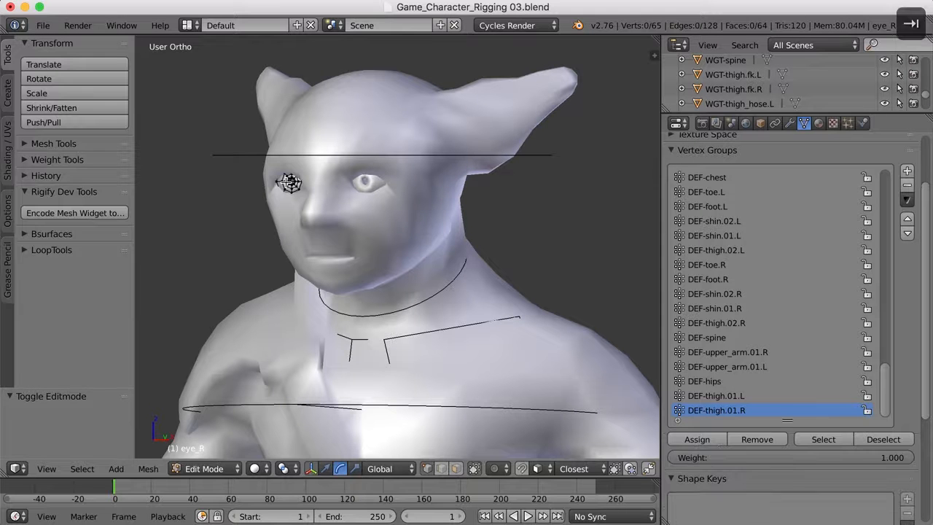
key("a")
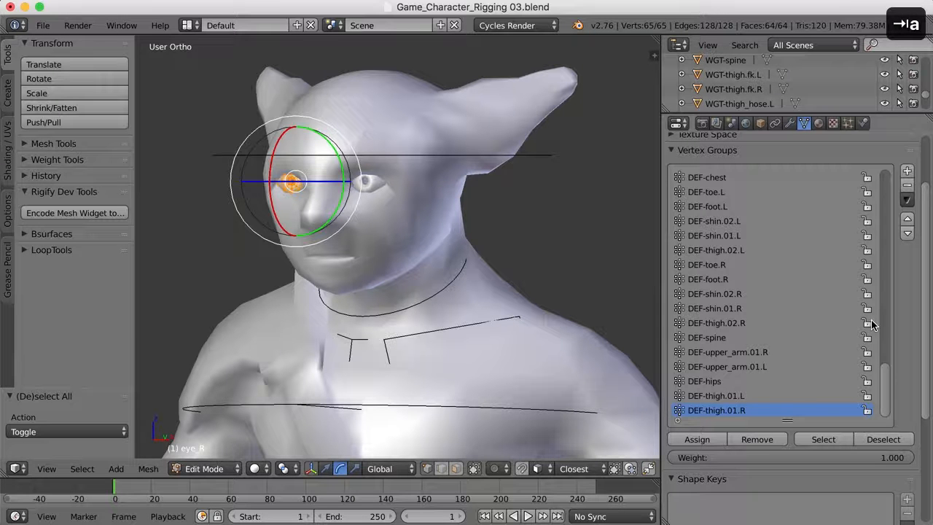
Step: Remove the right eye's vertices from DEF-neck, assign them to DEF-head with weight 1.000 and leave Edit Mode
scroll(709, 237, "up", 5)
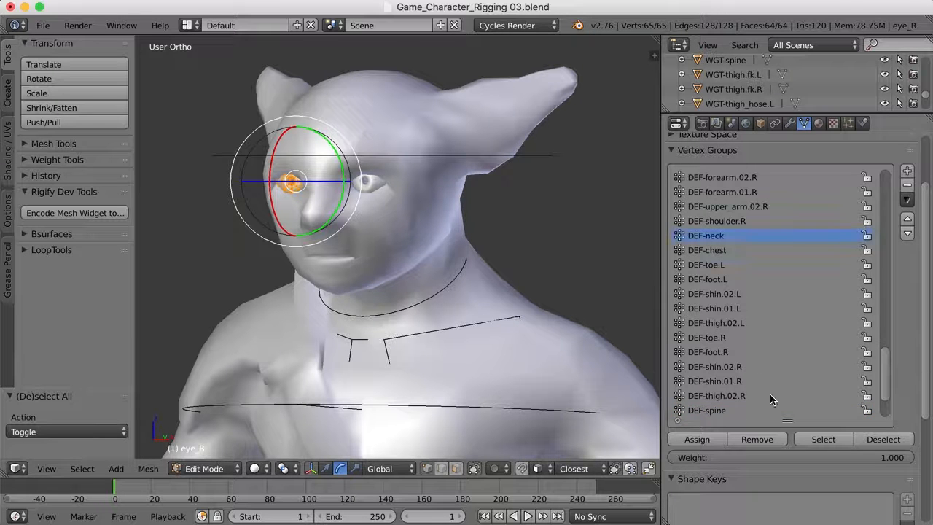
left_click(757, 439)
left_click_drag(884, 379, 865, 166)
left_click(709, 178)
left_click(707, 441)
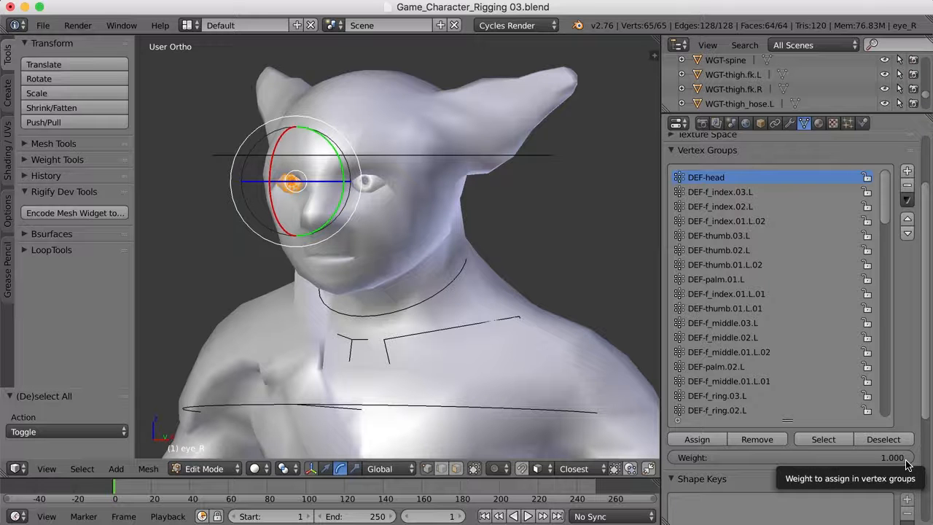
left_click_drag(908, 459, 862, 464)
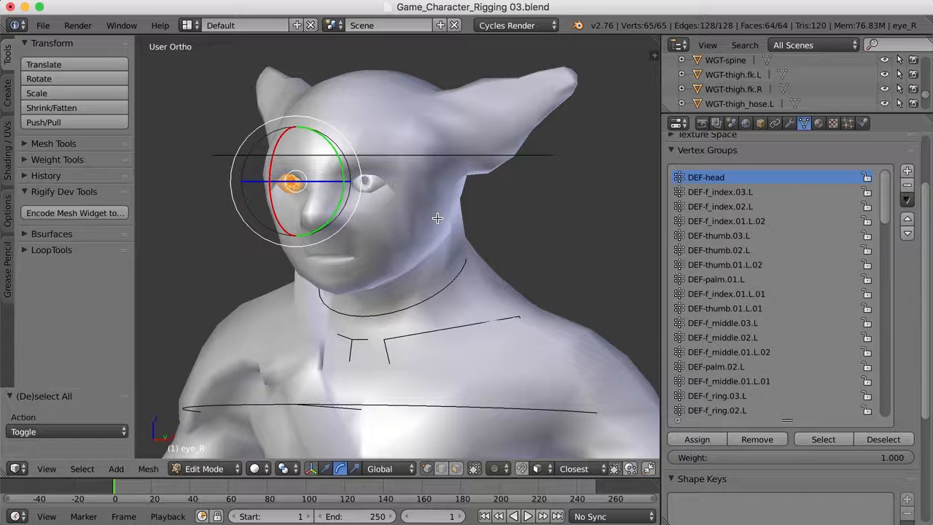
key("Tab")
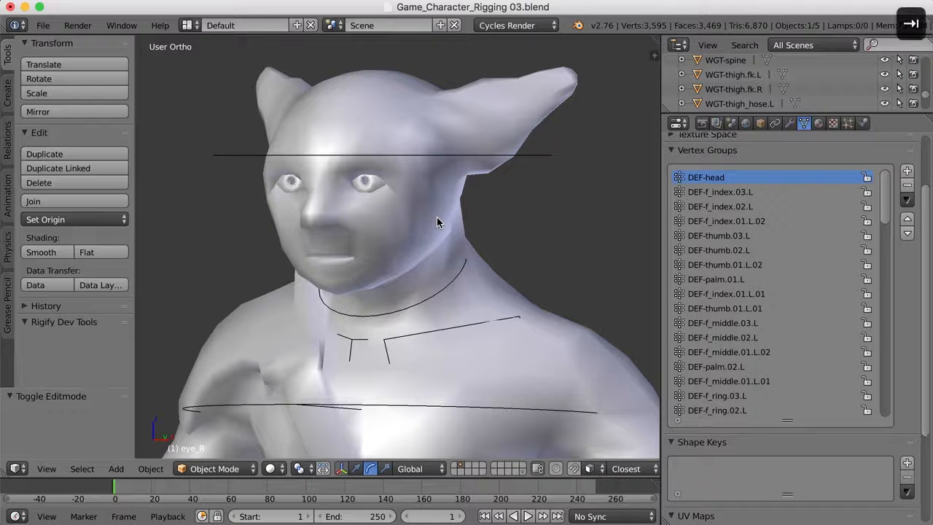
Step: Trackball-rotate the rig's neck bone to check how both eyes follow it, without keeping the rotation
scroll(436, 217, "down", 2)
middle_click_drag(460, 252, 458, 201, "shift")
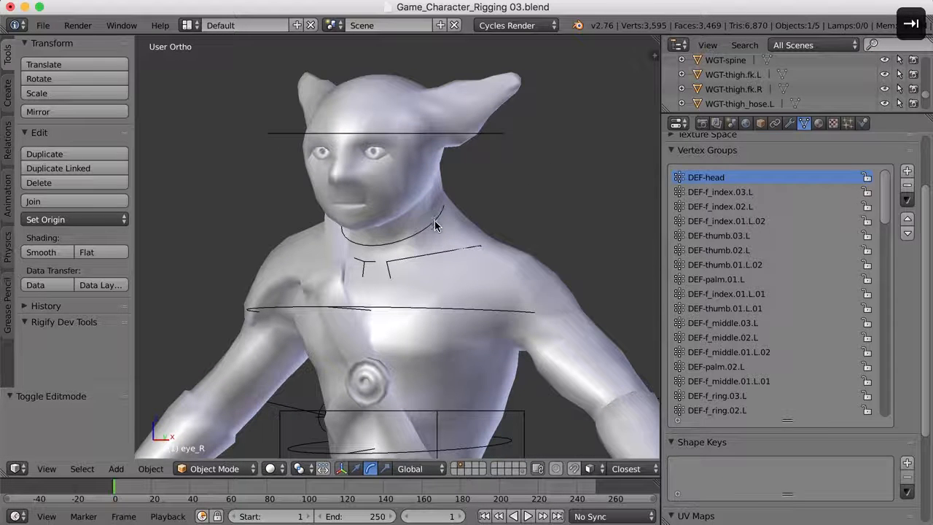
right_click(439, 217)
key("r")
key("r")
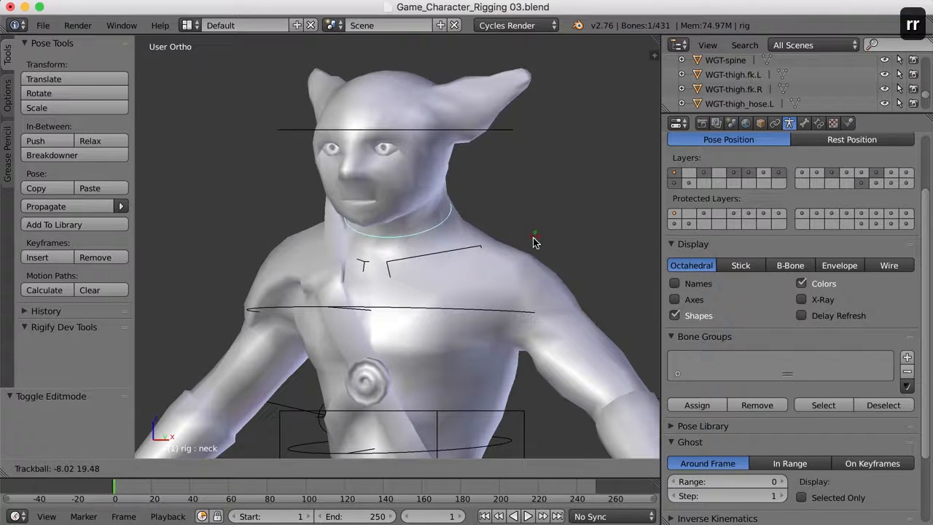
left_click(506, 250)
Step: Trackball-rotate the head bone to check the deformation of the head and eyes, cancelling the rotation
right_click(422, 135)
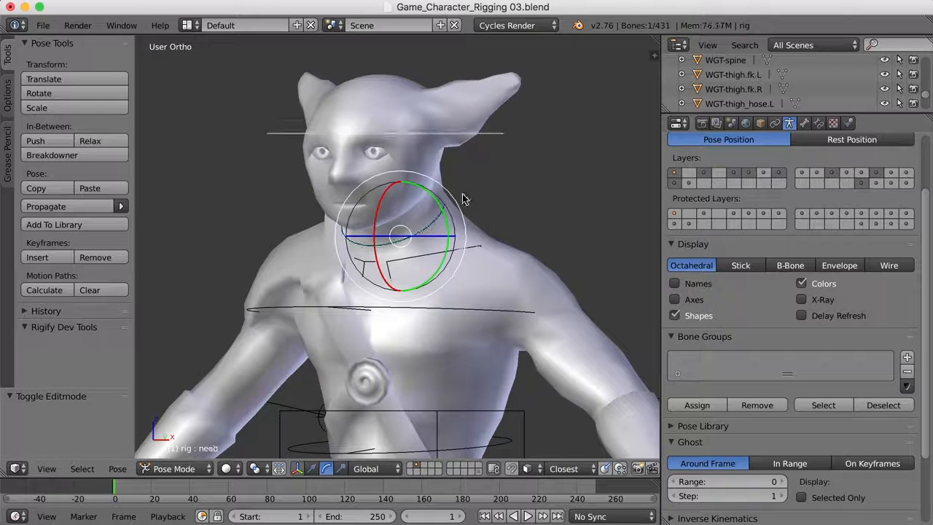
key("r")
key("r")
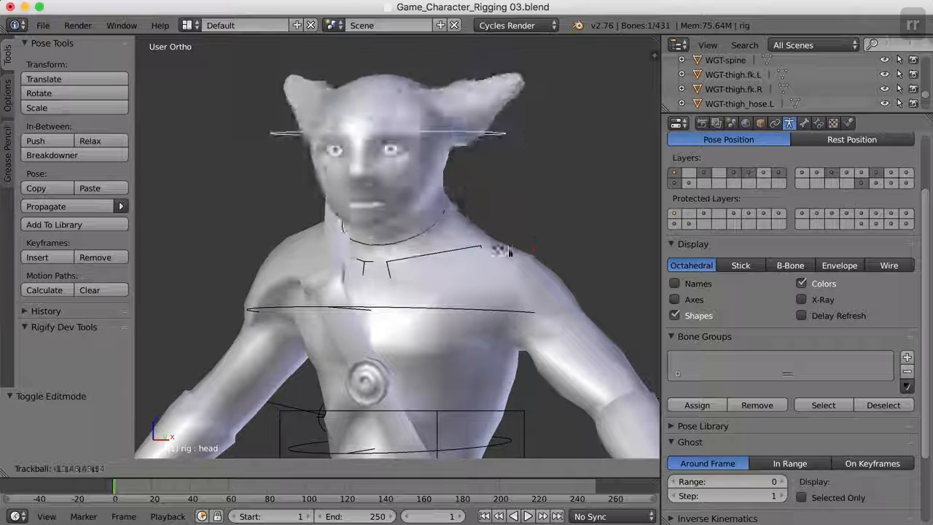
right_click(520, 248)
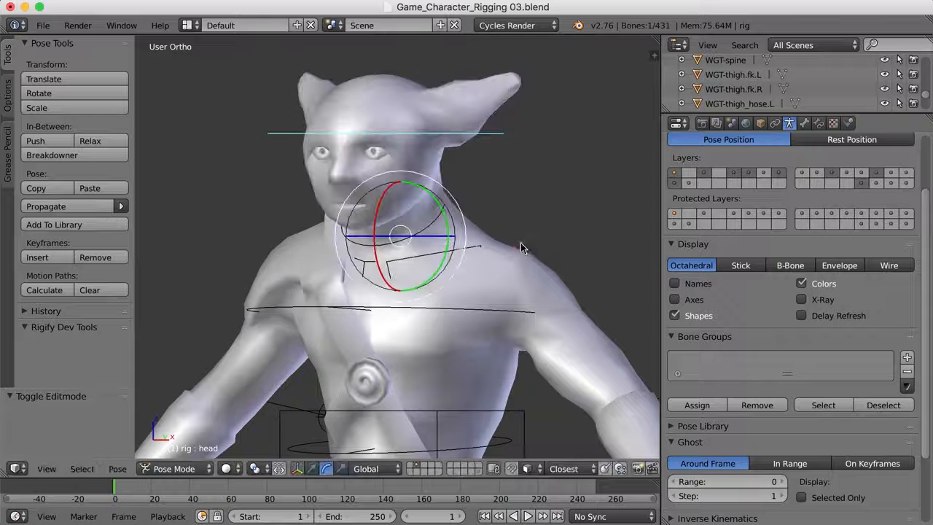
Step: Select the character's body mesh and switch it to Weight Paint mode to inspect the DEF-neck weights
scroll(435, 296, "down", 1)
key("ctrl+Tab")
right_click(485, 261)
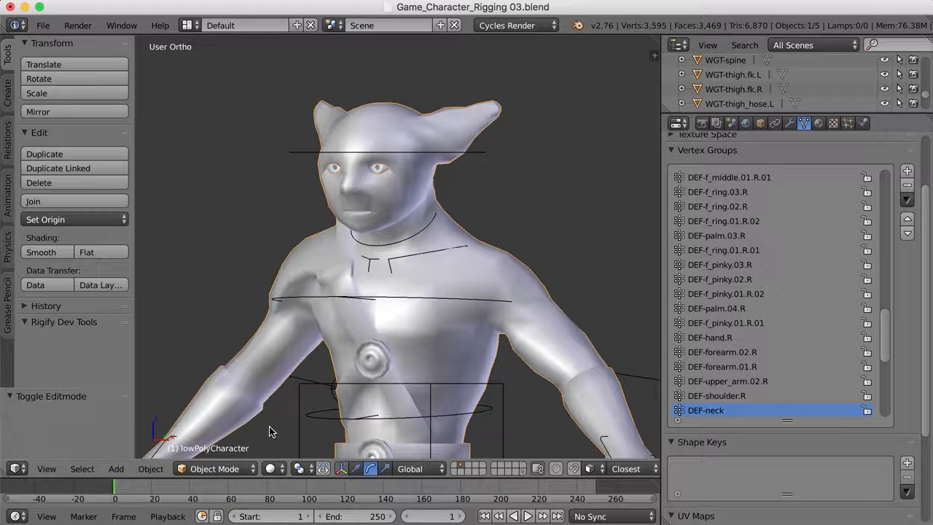
left_click(233, 468)
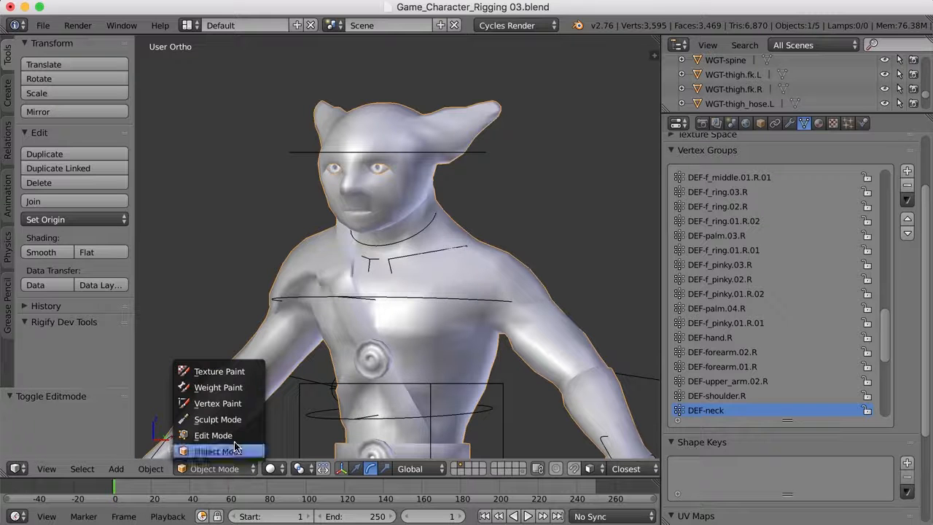
left_click(235, 389)
mouse_move(537, 201)
middle_mouse_down()
mouse_move(396, 229)
mouse_move(429, 208)
mouse_move(552, 191)
mouse_move(546, 200)
middle_mouse_up()
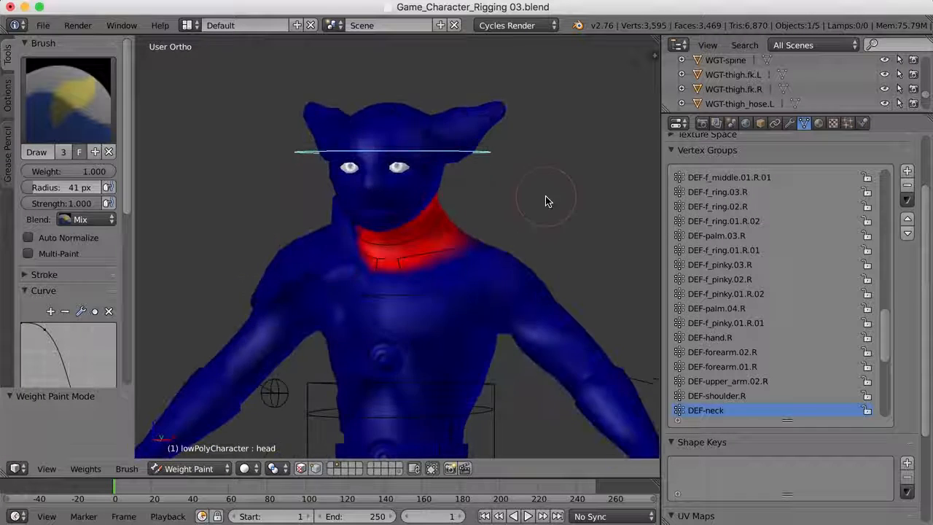
Step: Display the DEF-head group's weights on the body mesh and examine them from the head down to the torso
left_click_drag(884, 345, 865, 168)
left_click(699, 179)
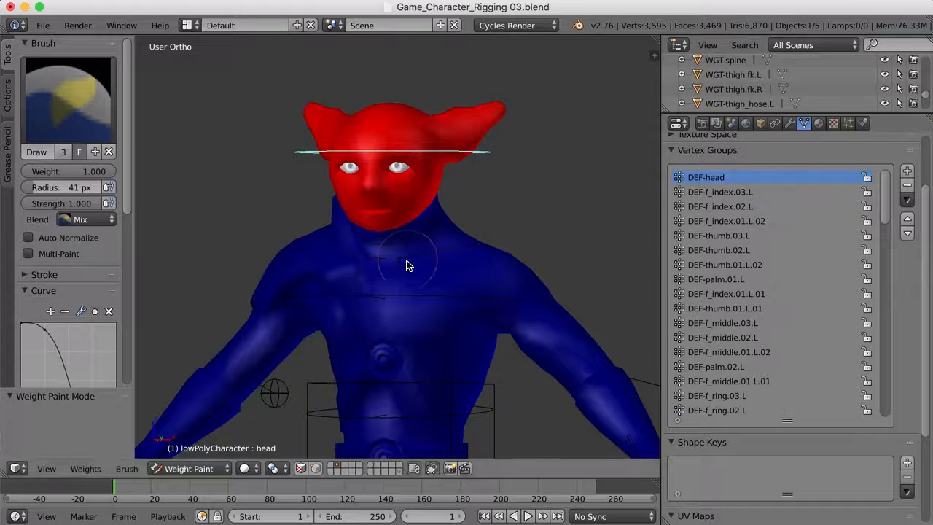
mouse_move(471, 267)
middle_mouse_down()
mouse_move(447, 271)
mouse_move(479, 270)
middle_mouse_up()
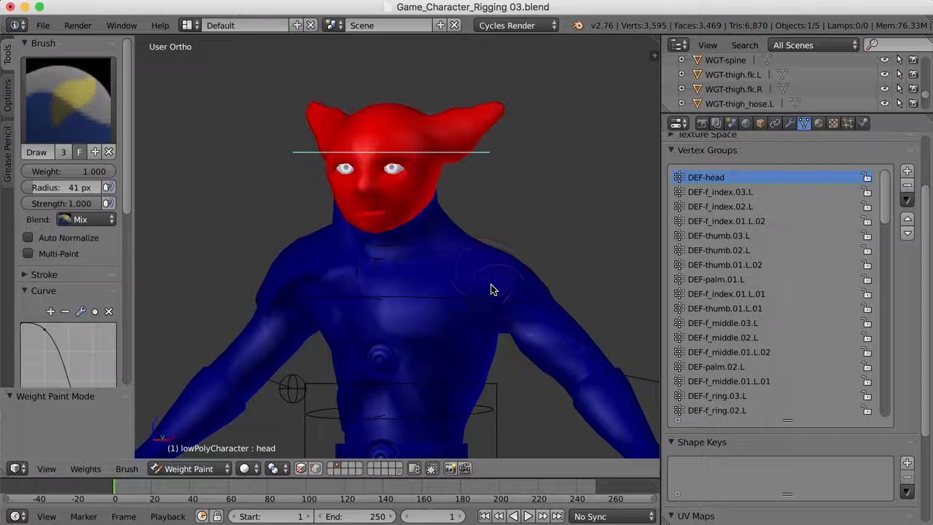
middle_click_drag(517, 357, 518, 271, "shift")
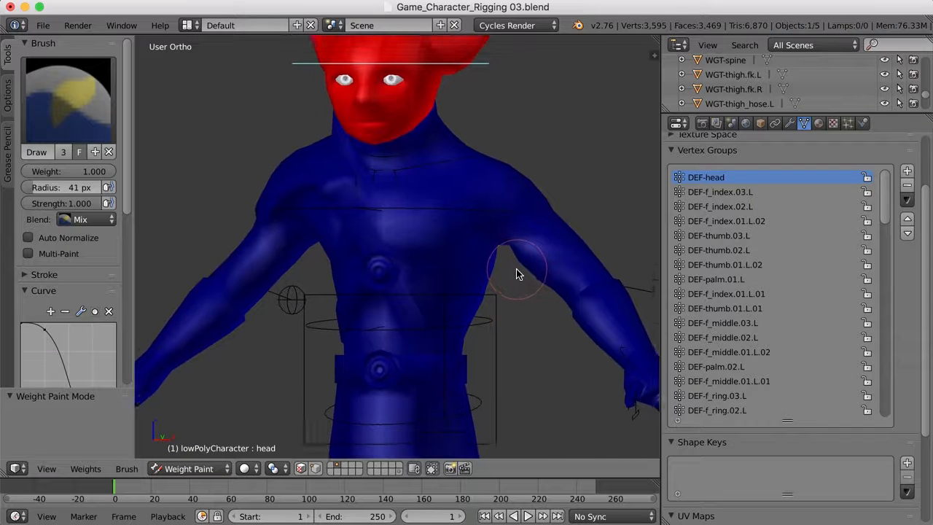
scroll(507, 295, "down", 1)
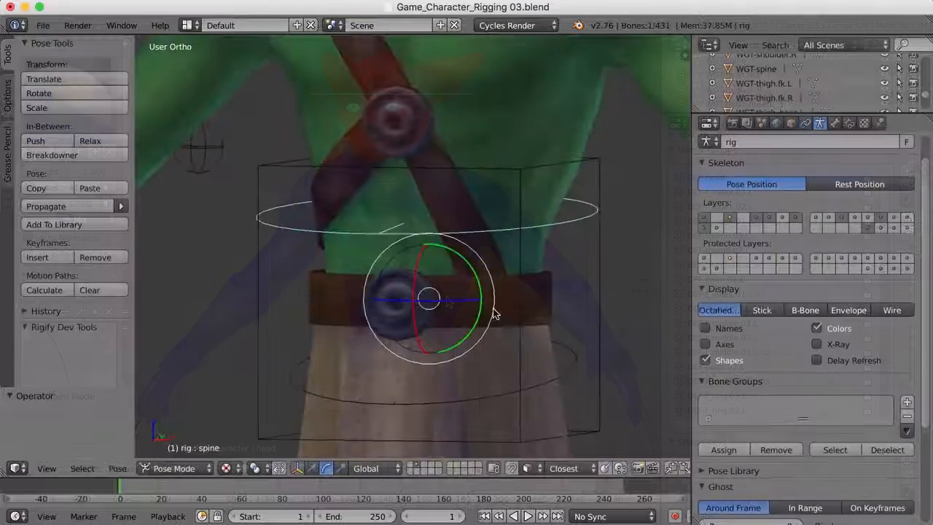
Step: Open the body mesh in Edit Mode with wireframe shading, seen from the front around the waist
scroll(494, 313, "down", 2)
middle_click_drag(467, 313, 475, 313)
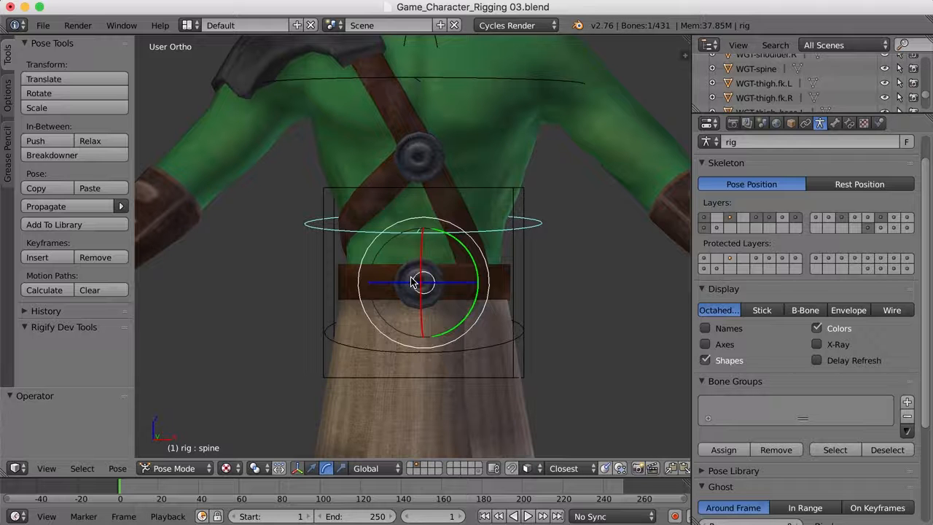
right_click(656, 154)
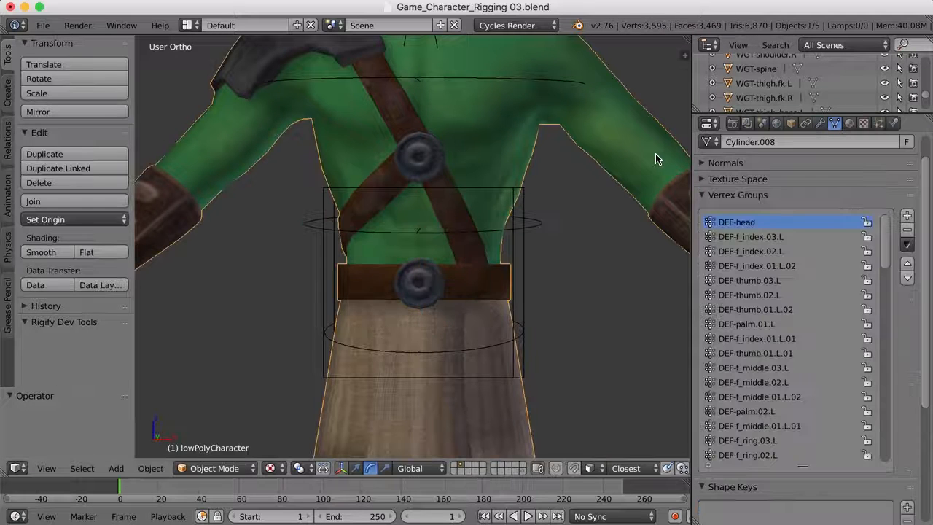
key("Tab")
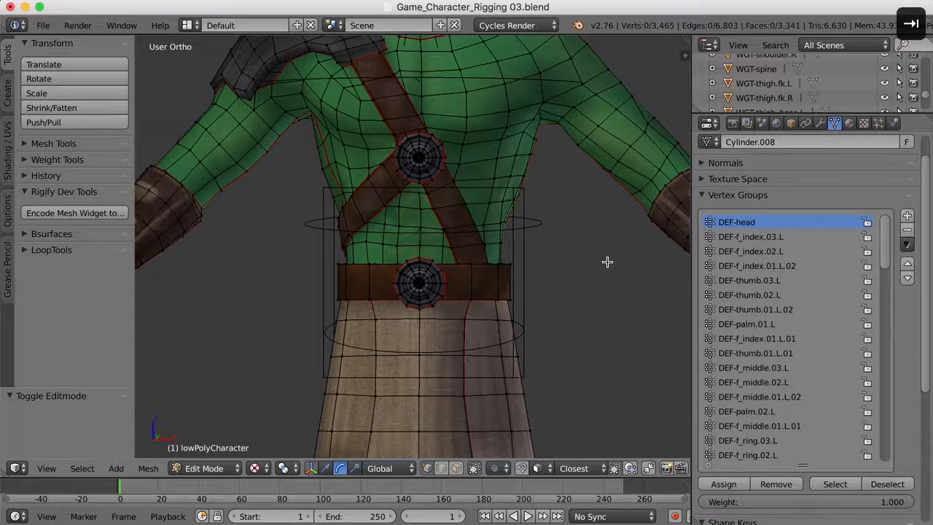
key("z")
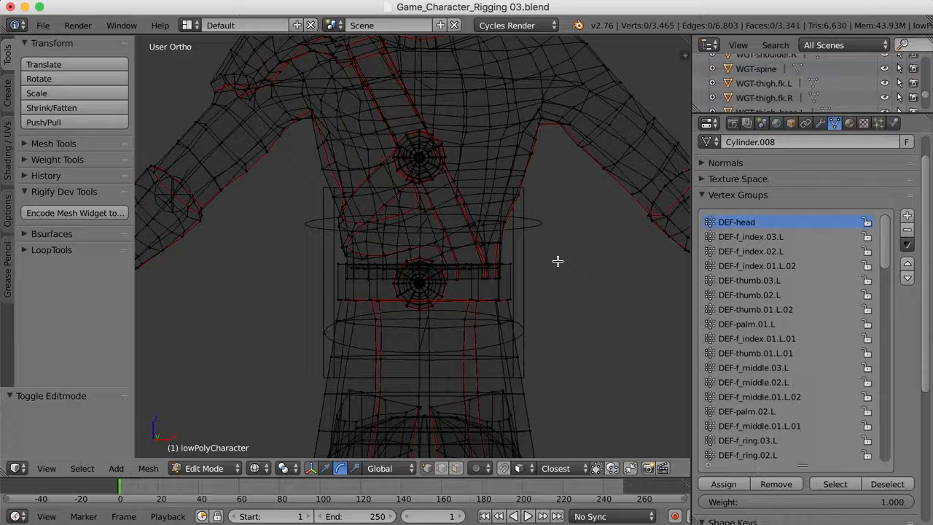
key("KP_1")
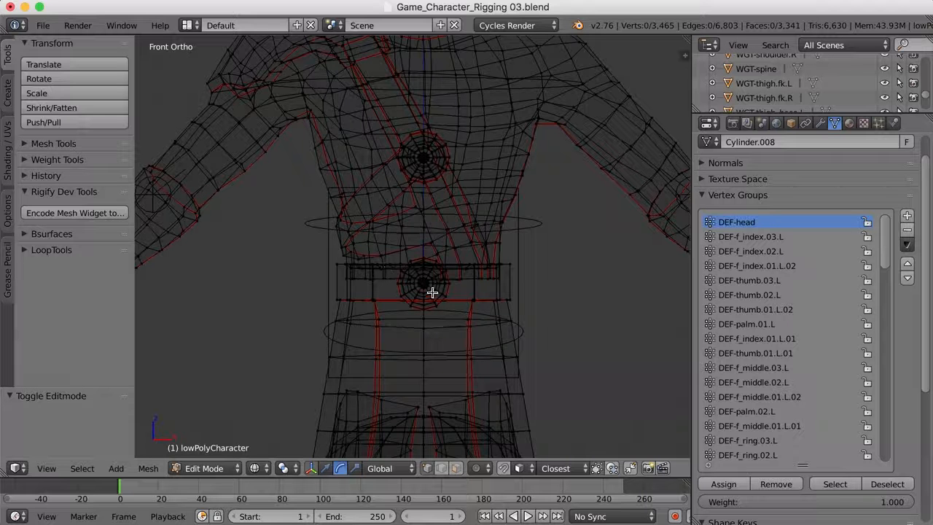
Step: Select the vertices belonging to the DEF-hips group and examine which parts around the belt it covers
left_click_drag(886, 259, 883, 452)
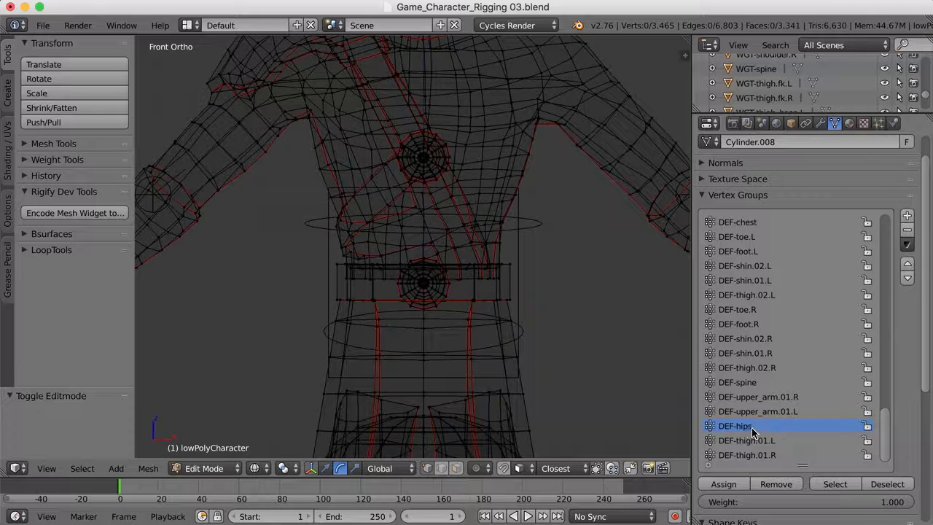
left_click(834, 484)
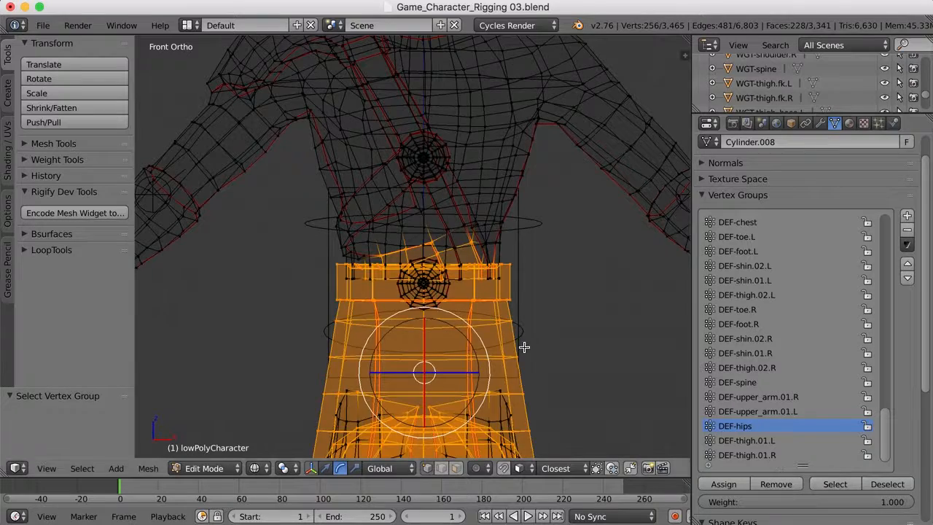
scroll(534, 339, "down", 2)
middle_click_drag(546, 346, 477, 256, "shift")
scroll(542, 291, "up", 4)
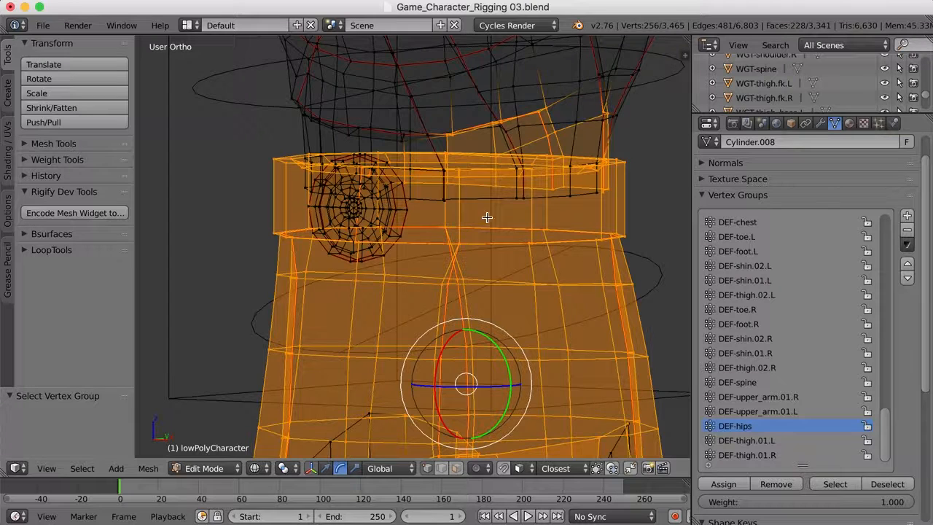
Step: Return the mesh to solid shading, clear the selection and select all linked vertices of the round belt buckle
key("Tab")
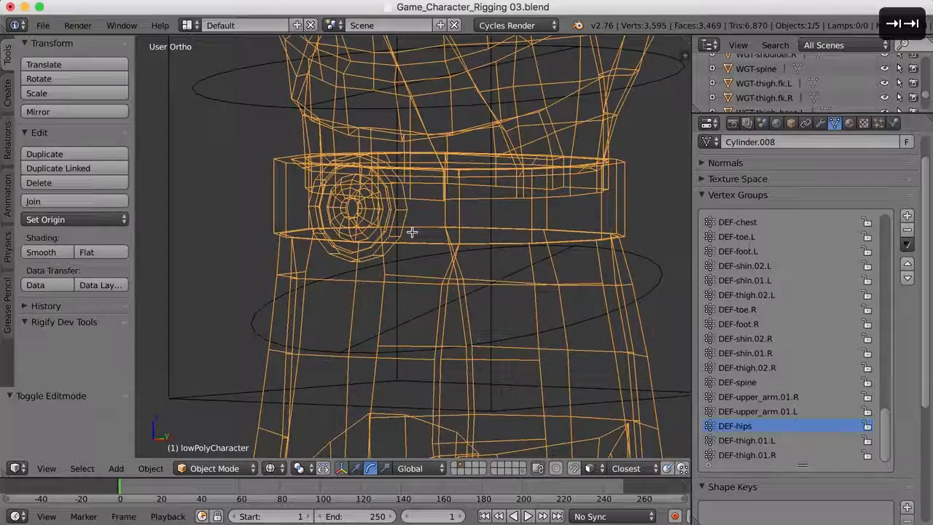
key("Tab")
key("z")
key("a")
scroll(412, 230, "up", 4)
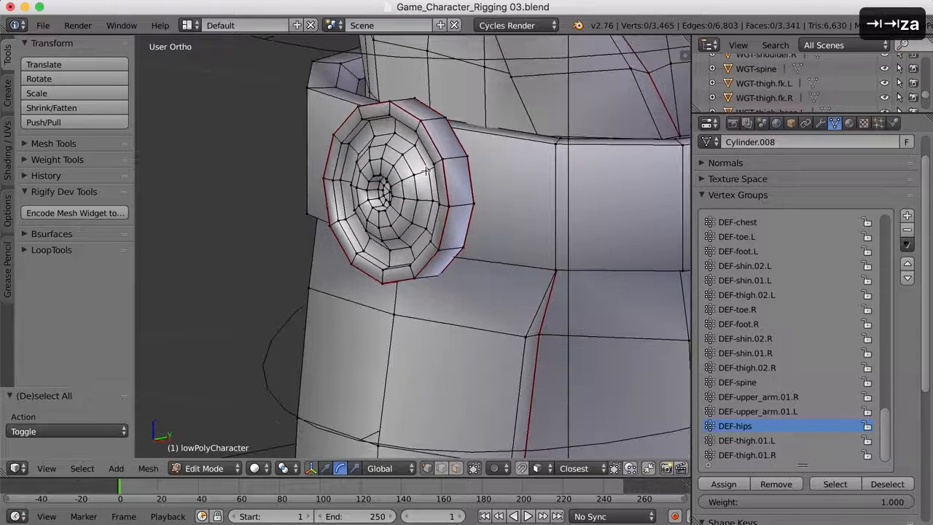
key("l")
middle_click_drag(428, 169, 481, 211)
key("l")
Step: Assign the belt buckle's vertices to the DEF-hips group with weight 1.000
middle_click_drag(522, 265, 498, 189, "shift")
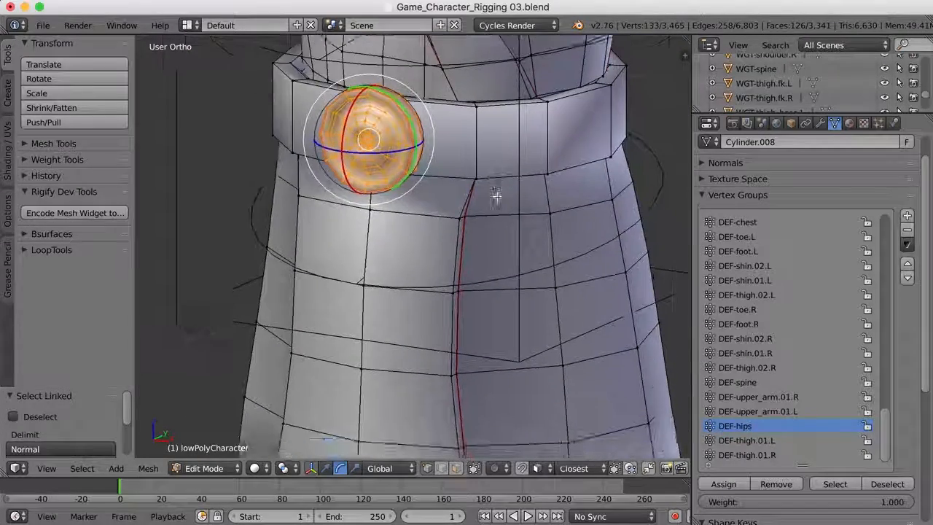
middle_click_drag(472, 239, 477, 229)
middle_click_drag(412, 202, 474, 250, "shift")
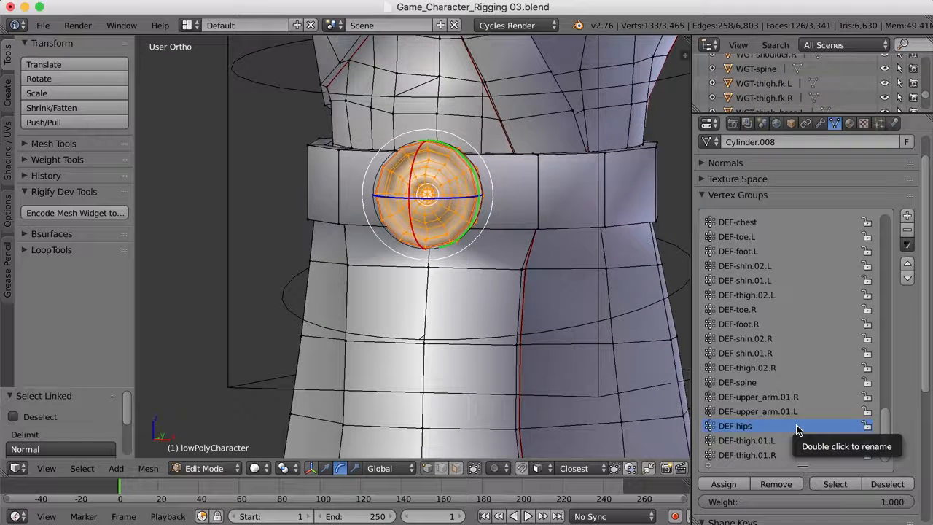
left_click(724, 485)
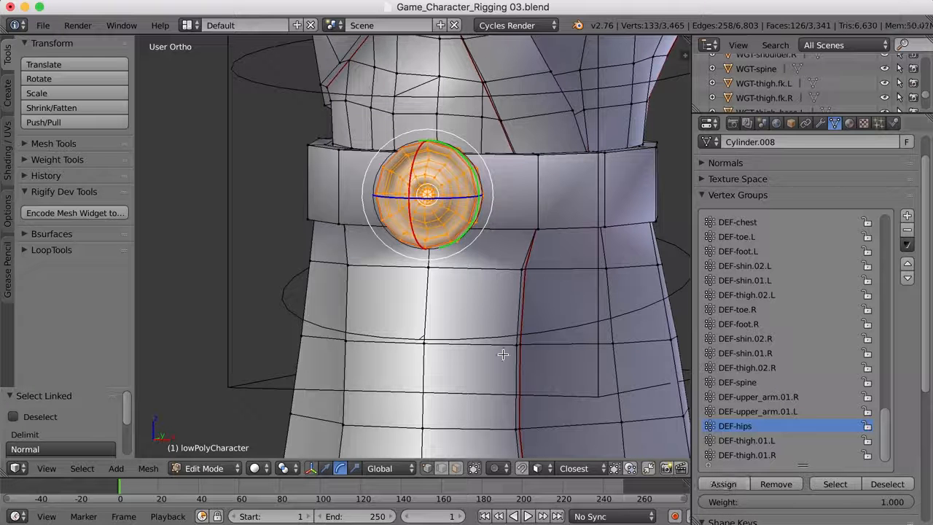
scroll(436, 287, "down", 2)
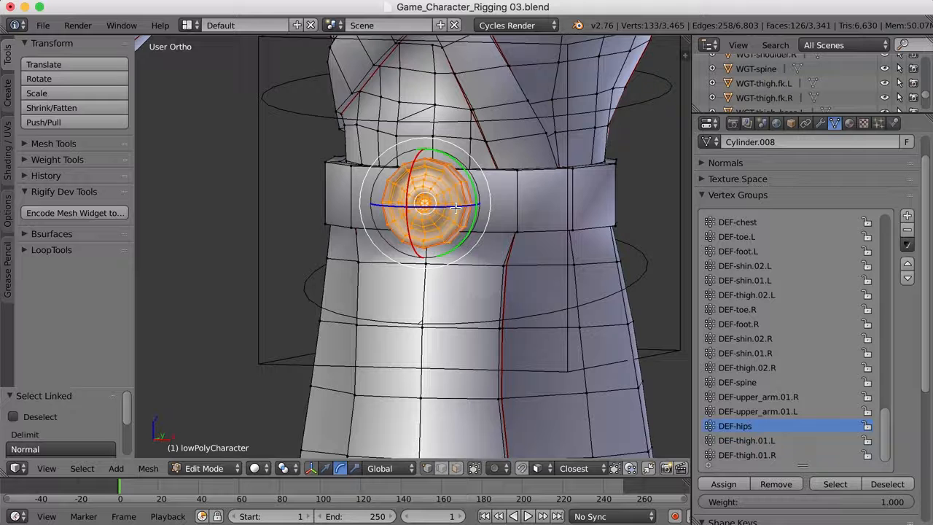
middle_click_drag(419, 224, 435, 221)
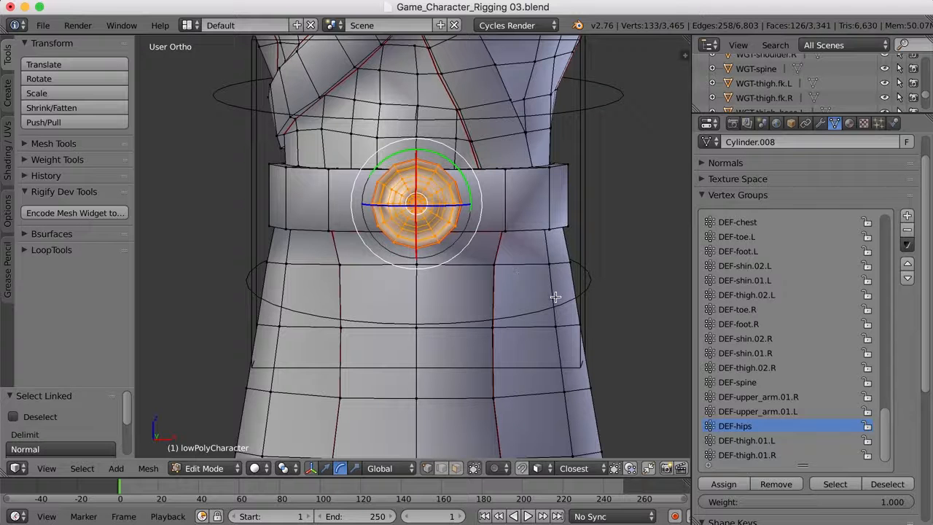
Step: Select the vertices of the DEF-spine group, examine which parts of the torso and skirt it covers, and clear the selection
left_click(753, 385)
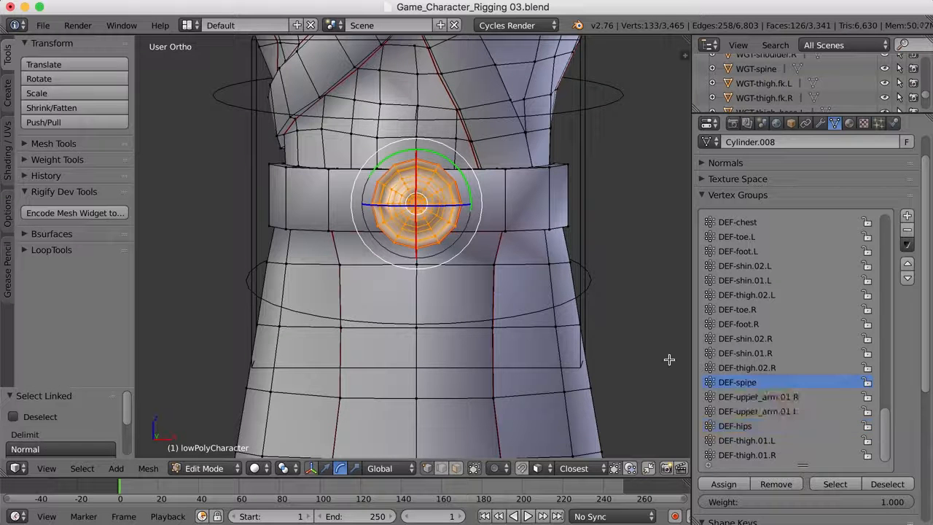
key("a")
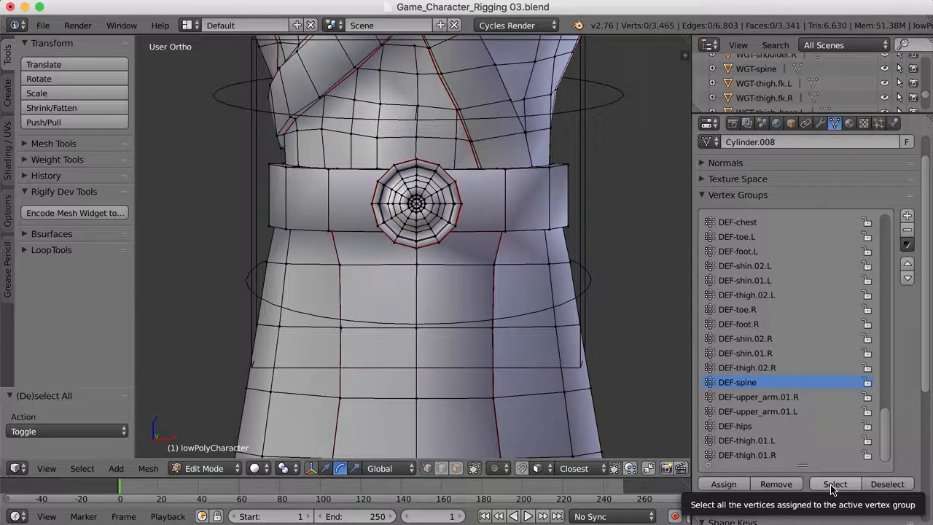
left_click(834, 484)
scroll(510, 262, "down", 3)
mouse_move(534, 264)
middle_mouse_down()
mouse_move(460, 271)
mouse_move(546, 277)
mouse_move(628, 265)
mouse_move(538, 264)
middle_mouse_up()
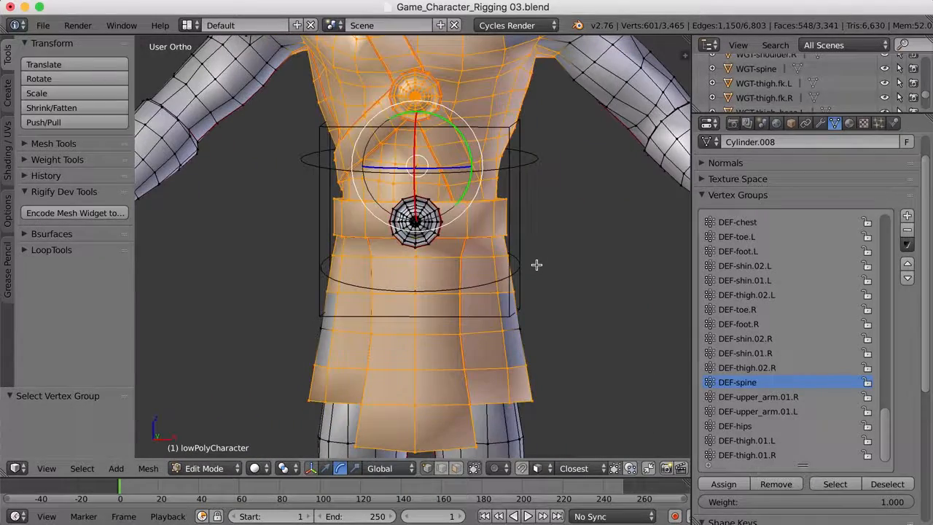
scroll(537, 264, "down", 2)
scroll(518, 262, "down", 2)
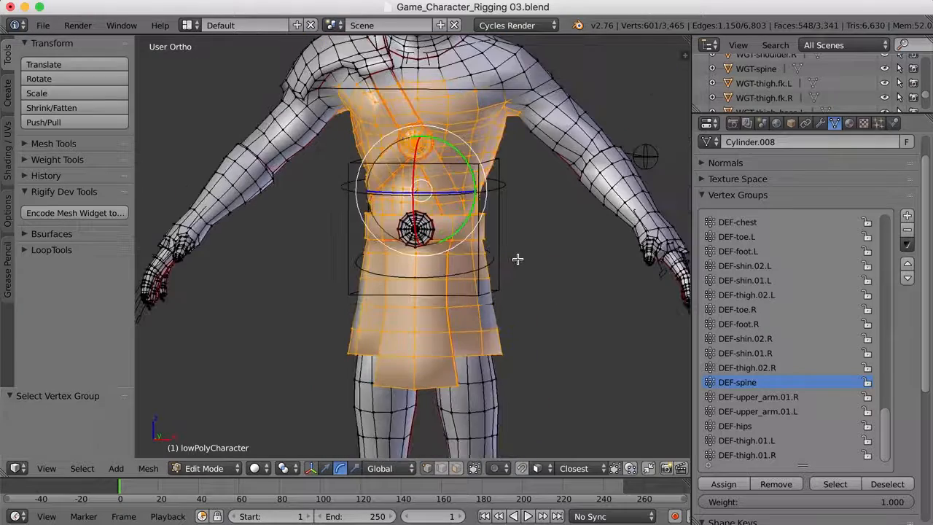
middle_click_drag(517, 257, 516, 259)
middle_click_drag(487, 258, 435, 283)
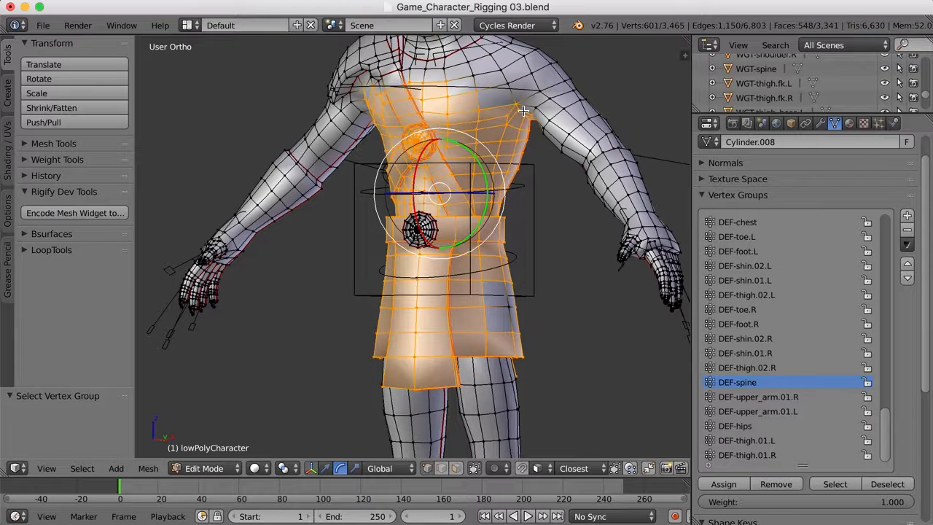
scroll(523, 110, "up", 2)
key("a")
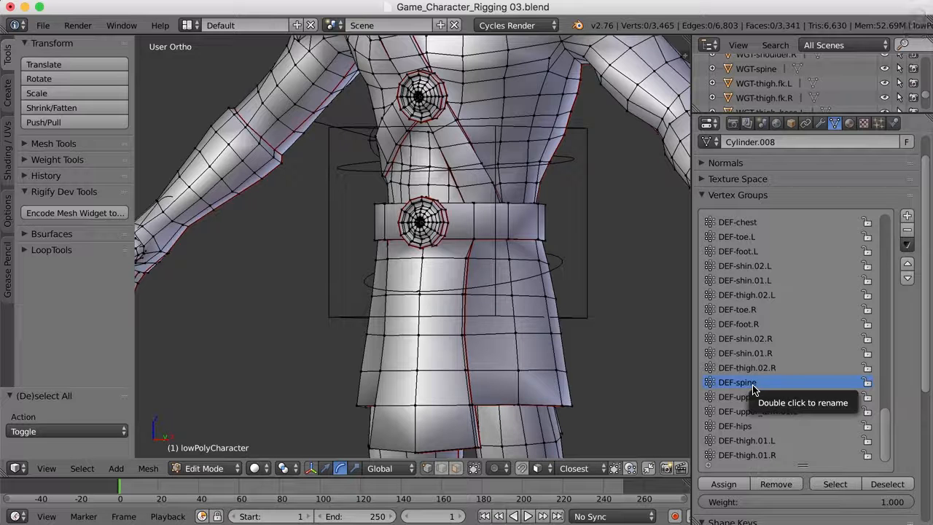
Step: Select the vertices of the DEF-chest group and examine its coverage around the chest and belt buckle
left_click(754, 228)
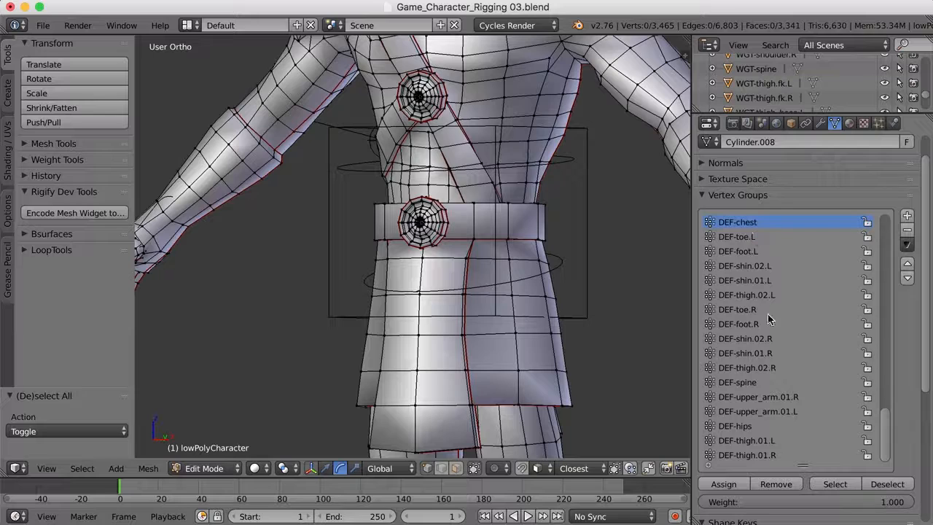
left_click(835, 484)
scroll(400, 248, "down", 2)
scroll(401, 248, "up", 3)
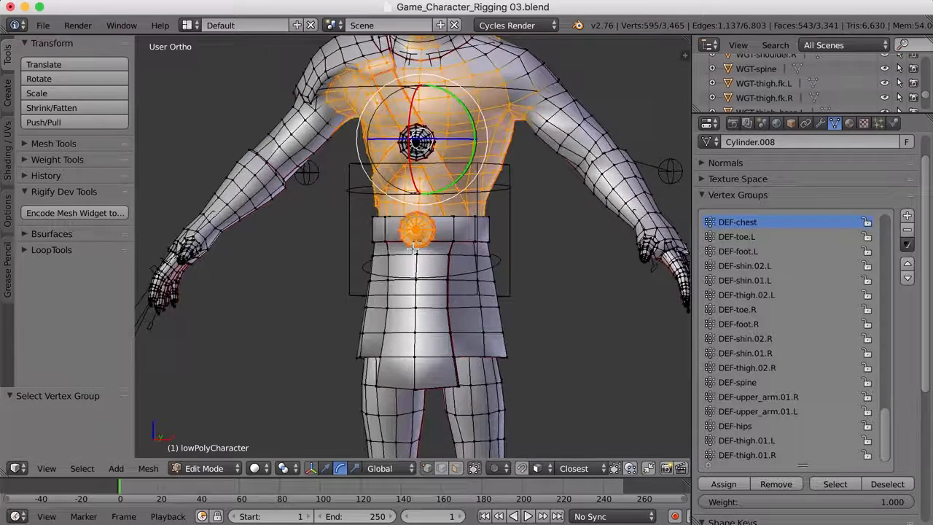
middle_click_drag(545, 261, 506, 156)
scroll(459, 102, "down", 2)
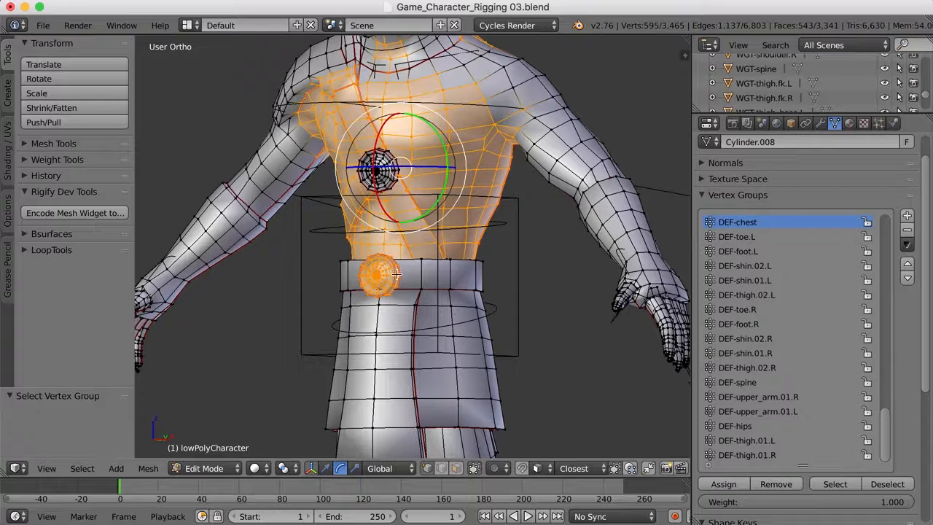
scroll(394, 281, "up", 3)
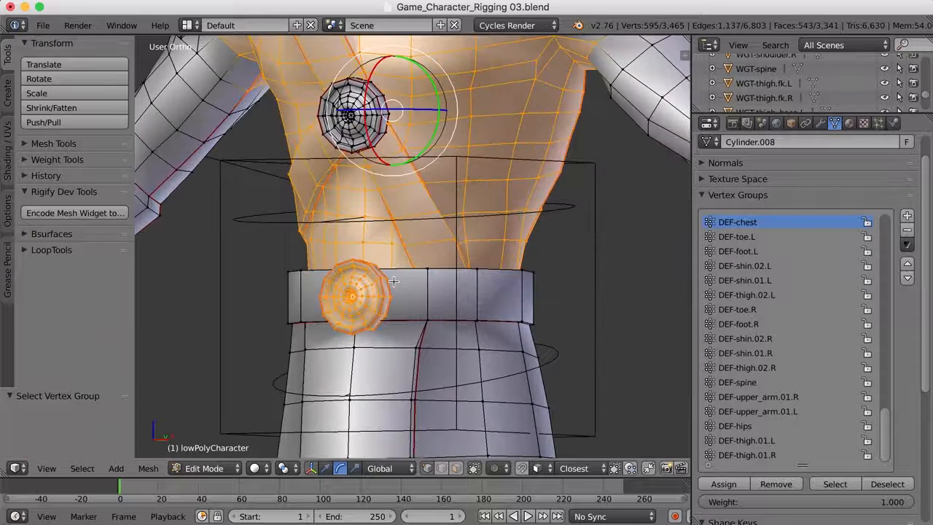
middle_click_drag(393, 281, 405, 267, "shift")
Step: Select only the linked vertices of the round belt buckle, remove them from the DEF-chest group and clear the selection
key("a")
scroll(405, 267, "up", 3)
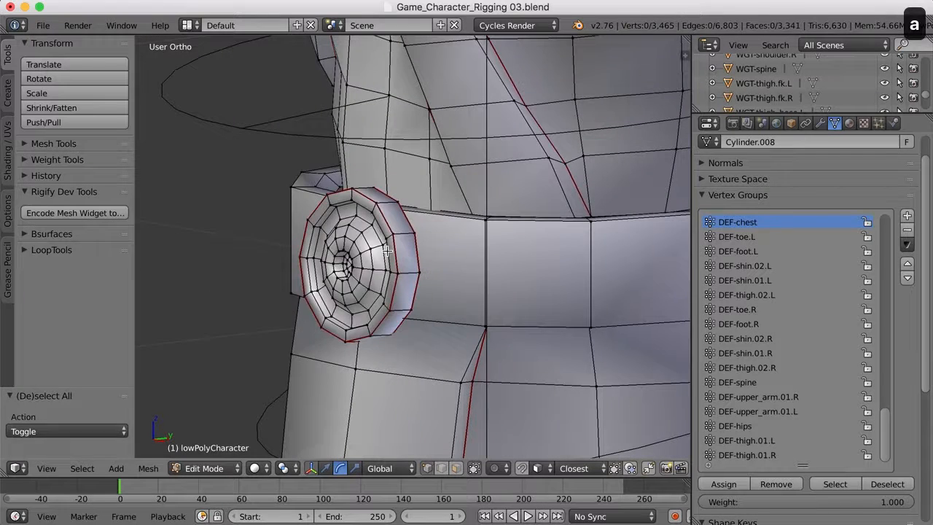
key("l")
key("l")
mouse_move(400, 276)
middle_mouse_down()
mouse_move(420, 272)
mouse_move(414, 277)
middle_mouse_up()
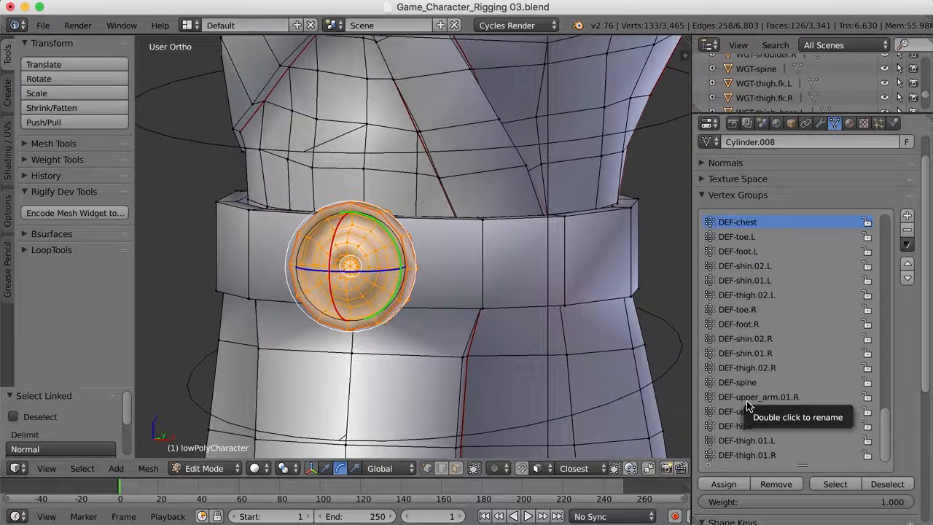
left_click(777, 486)
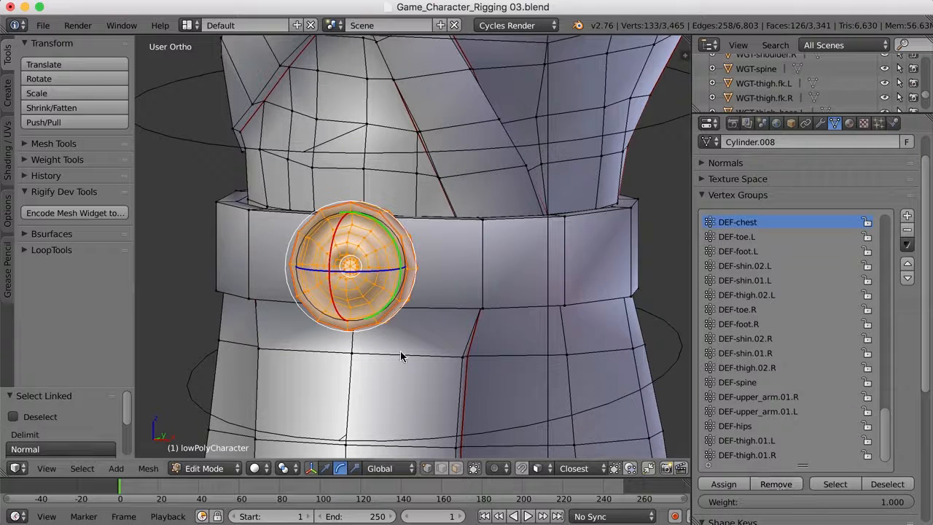
key("a")
scroll(394, 335, "down", 6)
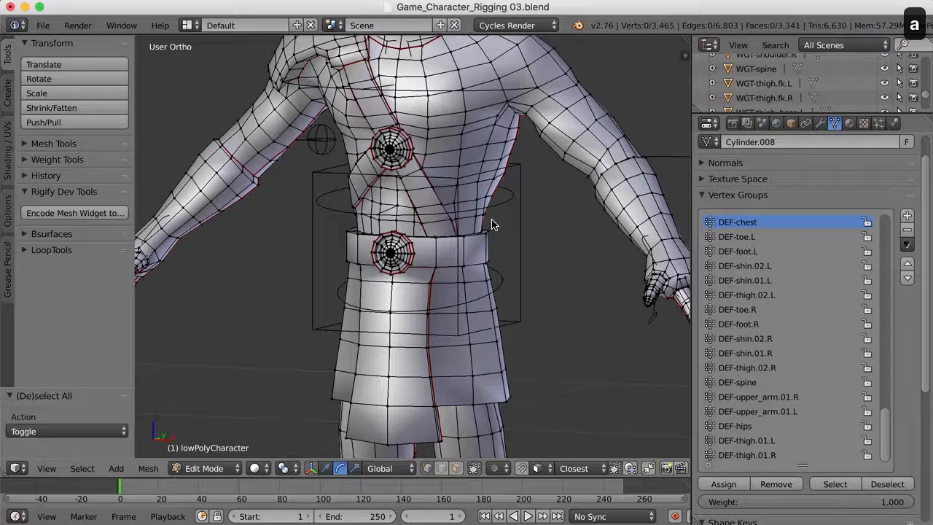
Step: Test the belt area's deformation by rotating the spine bone about the global X axis, and undo the rotation
key("Tab")
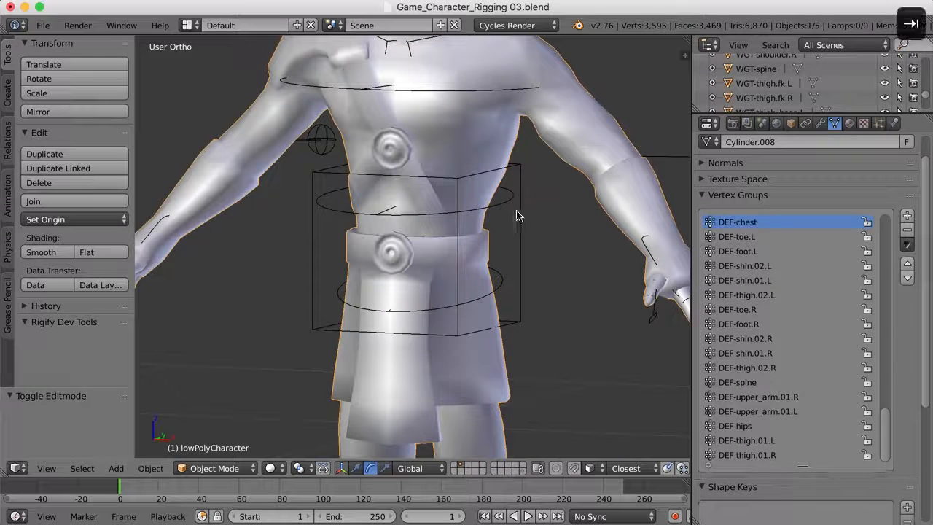
right_click(500, 204)
scroll(546, 258, "up", 1)
middle_click_drag(545, 258, 532, 258)
middle_click_drag(364, 264, 414, 268)
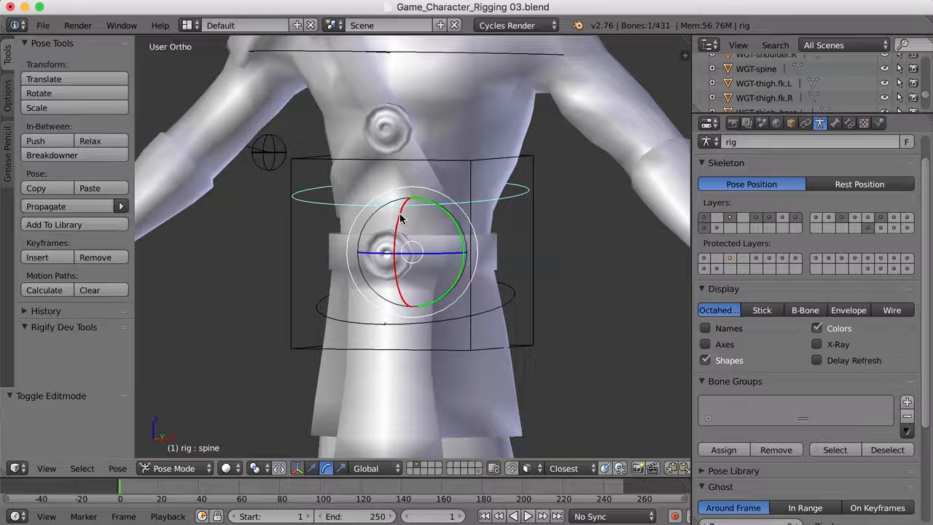
key("r")
key("x")
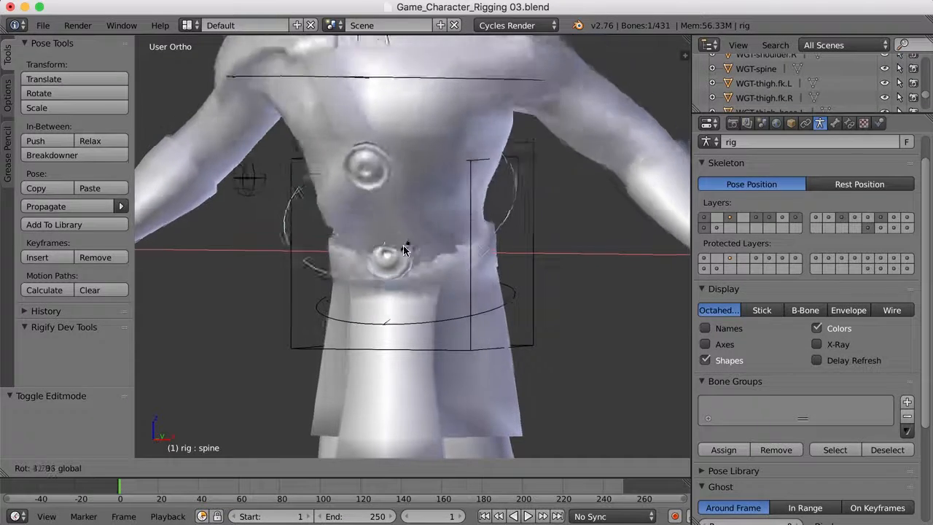
left_click(408, 234)
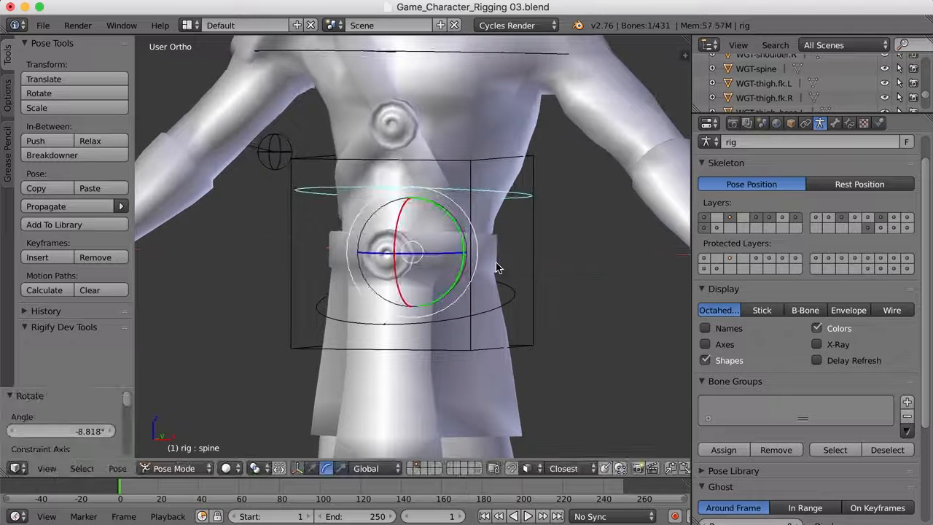
key("super+z")
key("super+z")
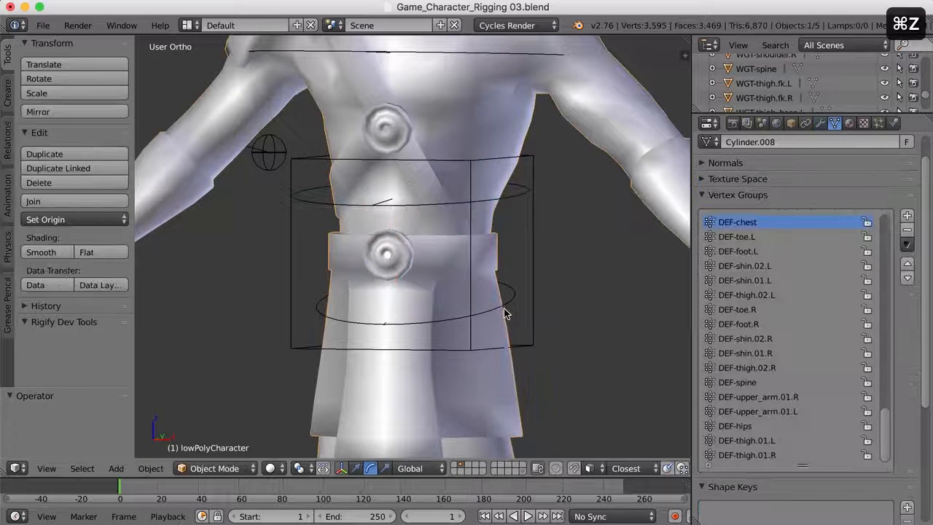
Step: Test the belt buckle's deformation with a free trackball rotation of the hips bone, and cancel the rotation
right_click(507, 307)
key("r")
key("r")
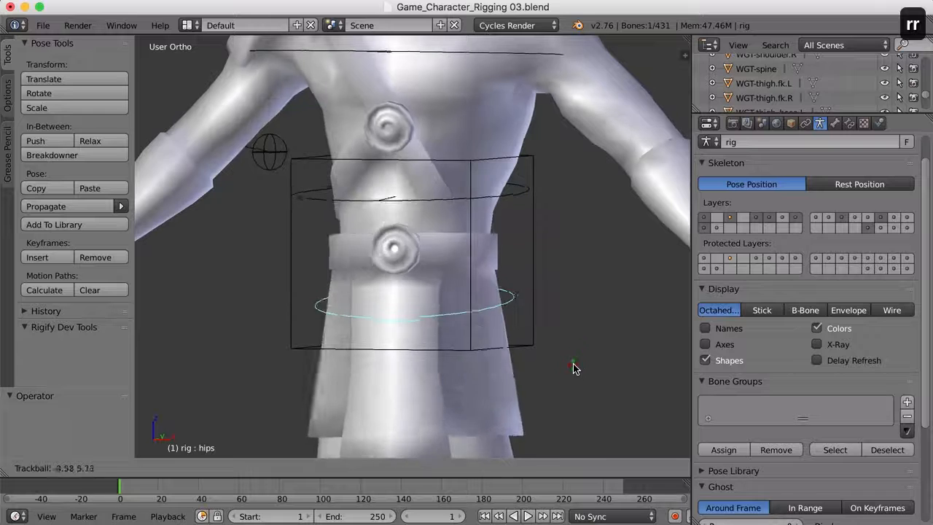
right_click(558, 368)
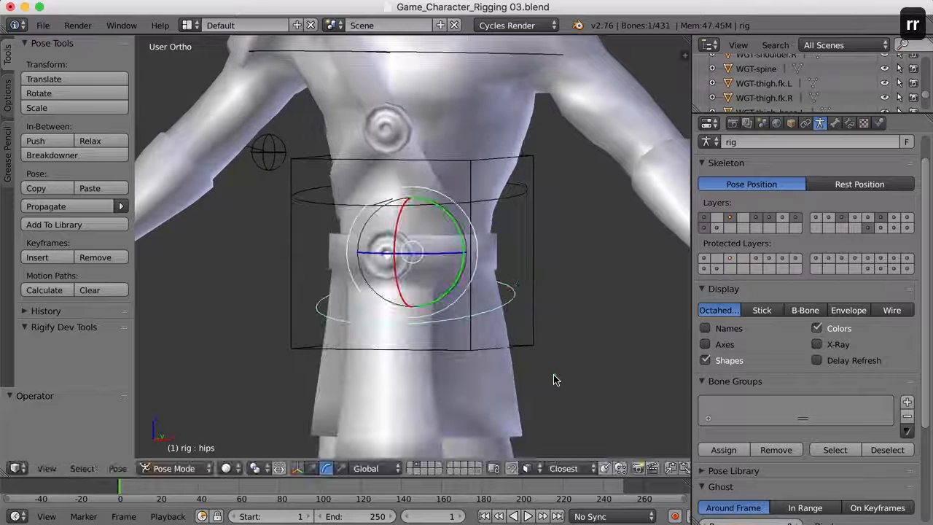
Step: Reopen the body mesh in Edit Mode, select the DEF-chest group's vertices to check the buckle area, and clear the selection
right_click(485, 253)
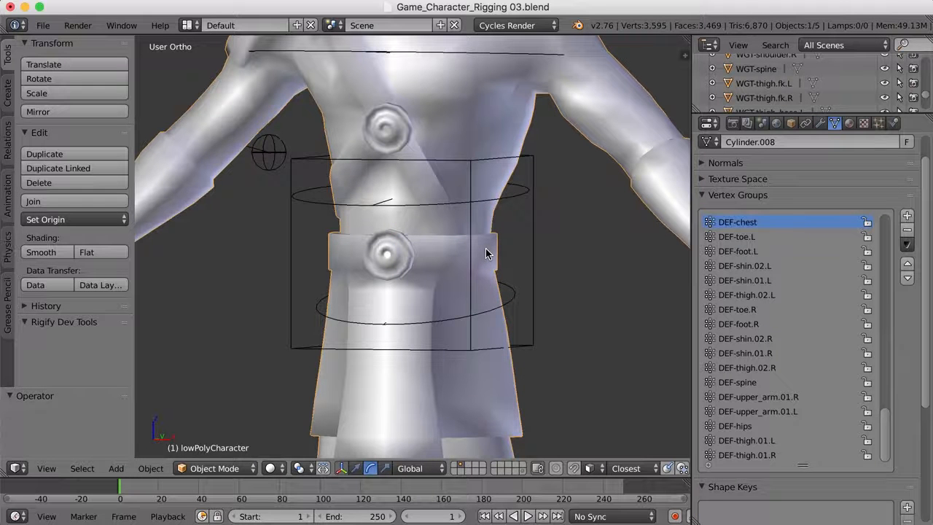
key("Tab")
scroll(503, 285, "up", 3)
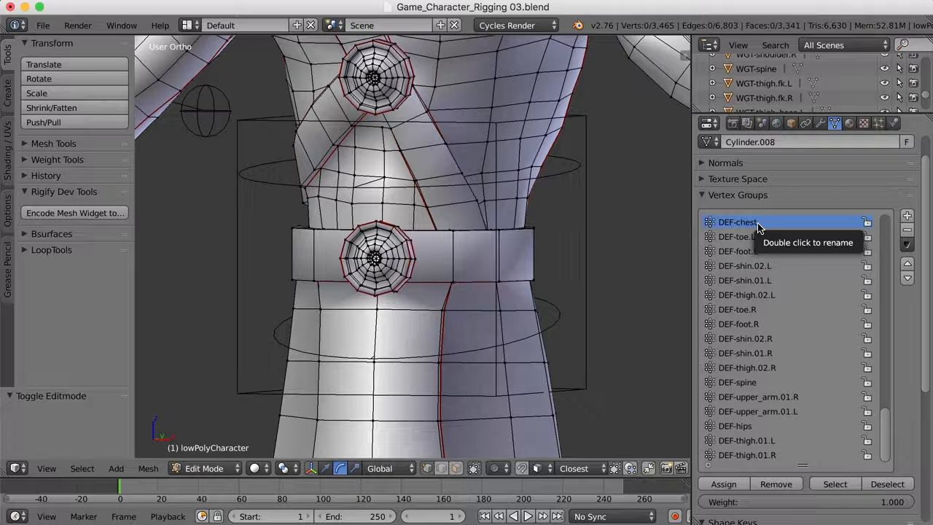
left_click(844, 485)
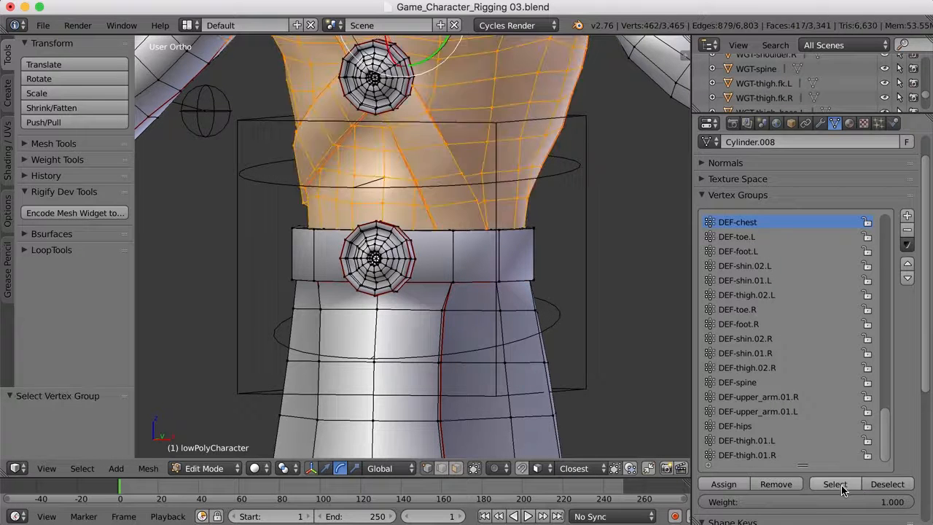
mouse_move(458, 264)
middle_mouse_down()
mouse_move(547, 260)
mouse_move(454, 259)
middle_mouse_up()
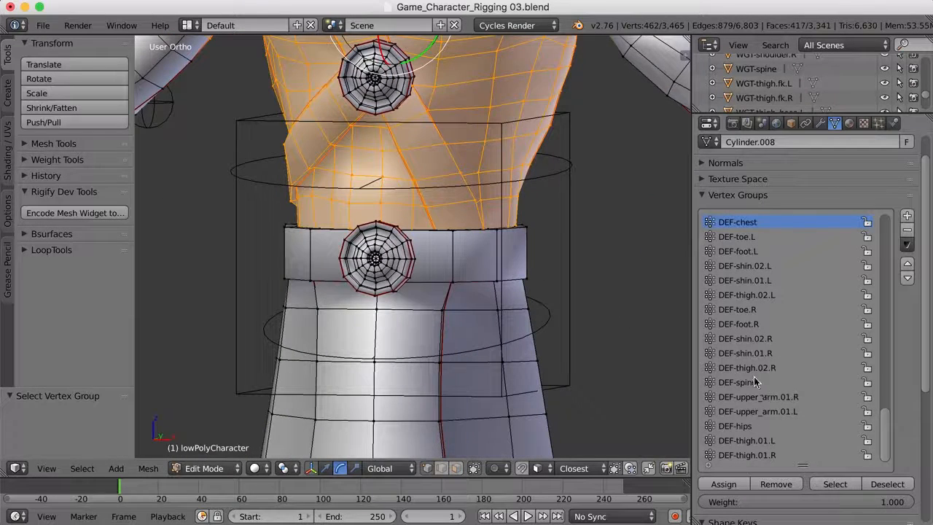
key("a")
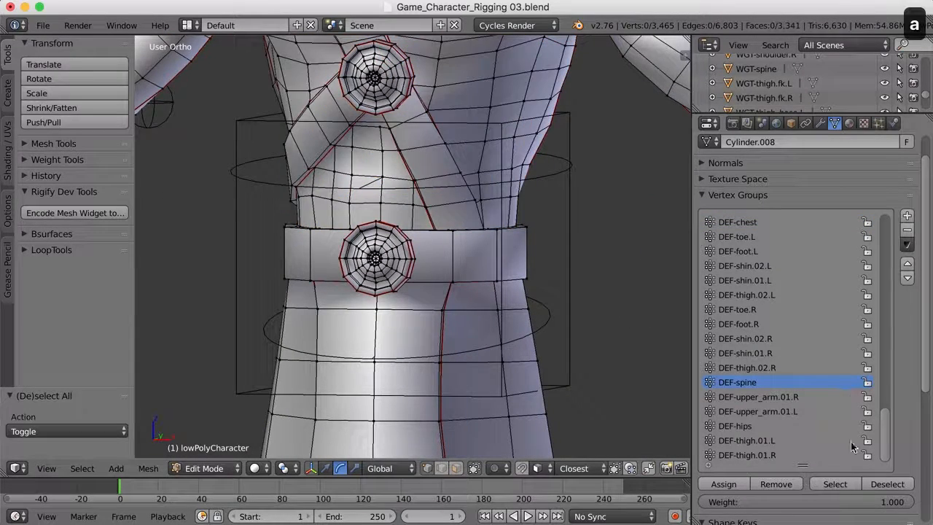
Step: Recheck the DEF-spine group's vertices from the other side of the torso, and clear the selection
left_click(835, 483)
middle_click_drag(493, 327, 525, 343)
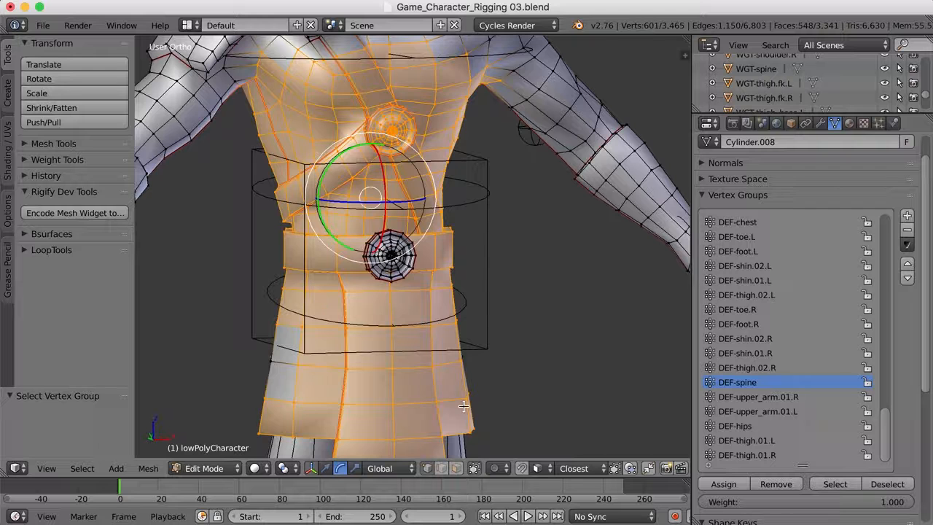
key("a")
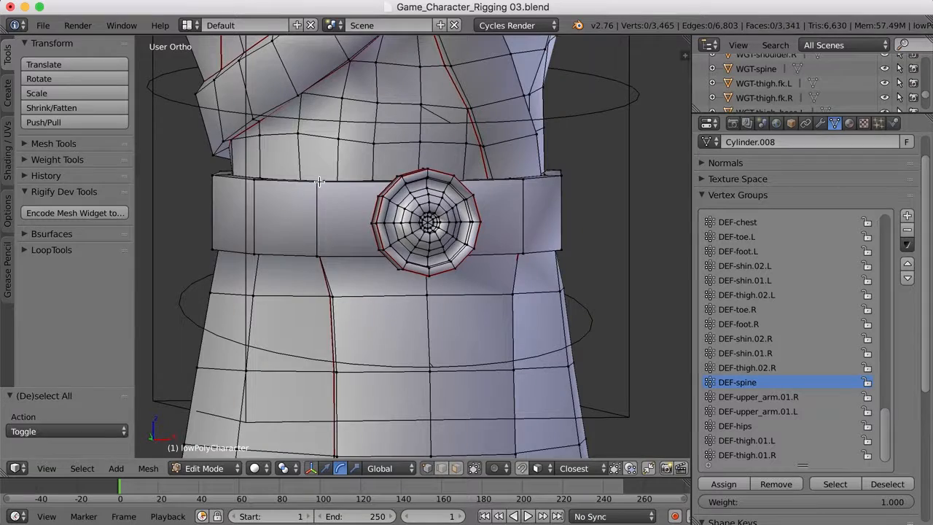
Step: Select all linked vertices of the belt strap to inspect it around the waist, and clear the selection
key("l")
mouse_move(495, 233)
middle_mouse_down()
mouse_move(438, 242)
mouse_move(495, 235)
middle_mouse_up()
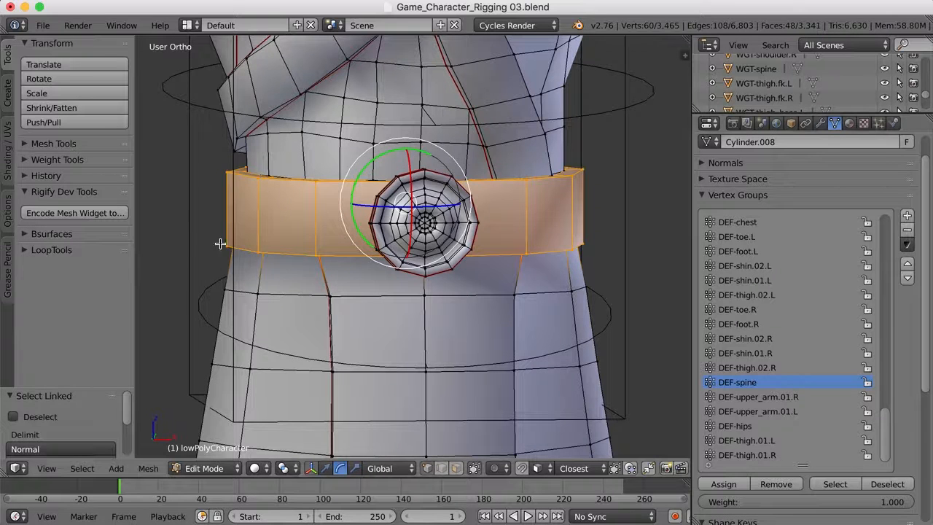
key("a")
scroll(218, 241, "down", 3)
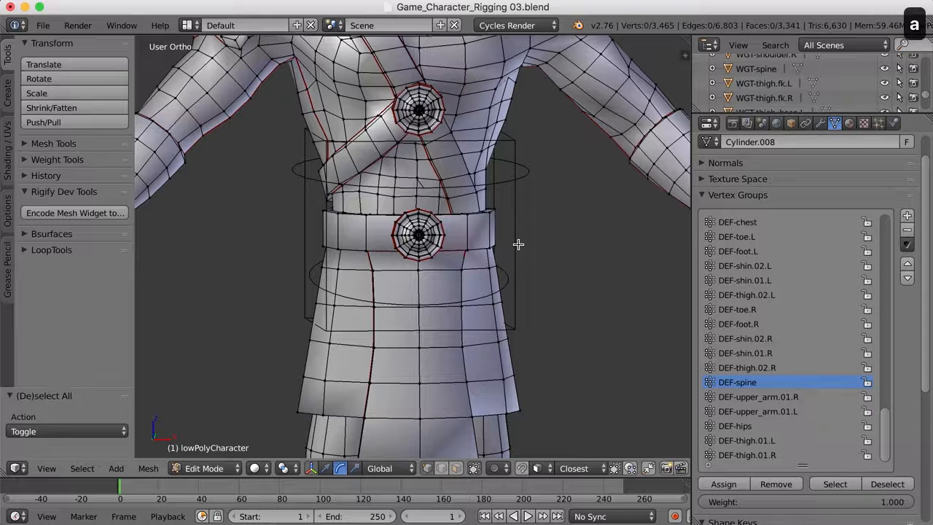
Step: Leave Edit Mode, test the waist with a free trackball rotation of the spine bone, and cancel the rotation
key("Tab")
right_click(545, 180)
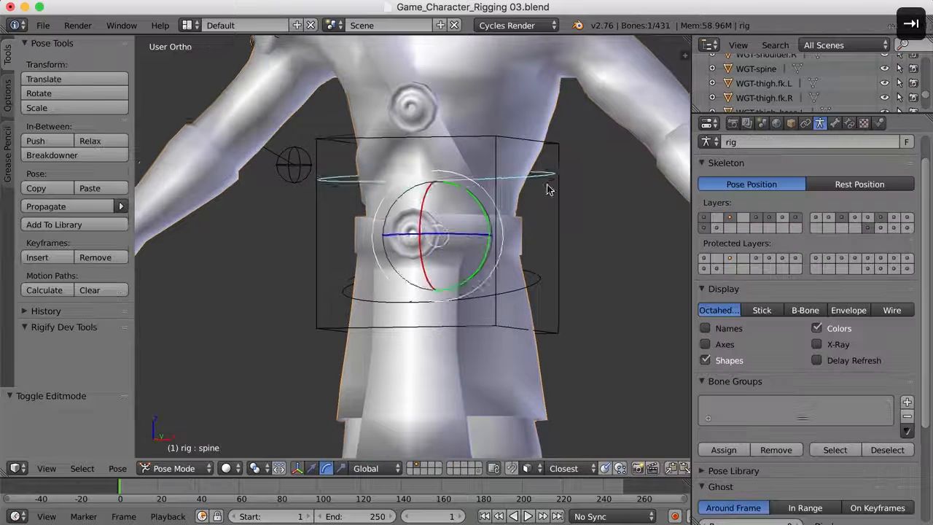
middle_click_drag(545, 180, 535, 258)
key("r")
key("r")
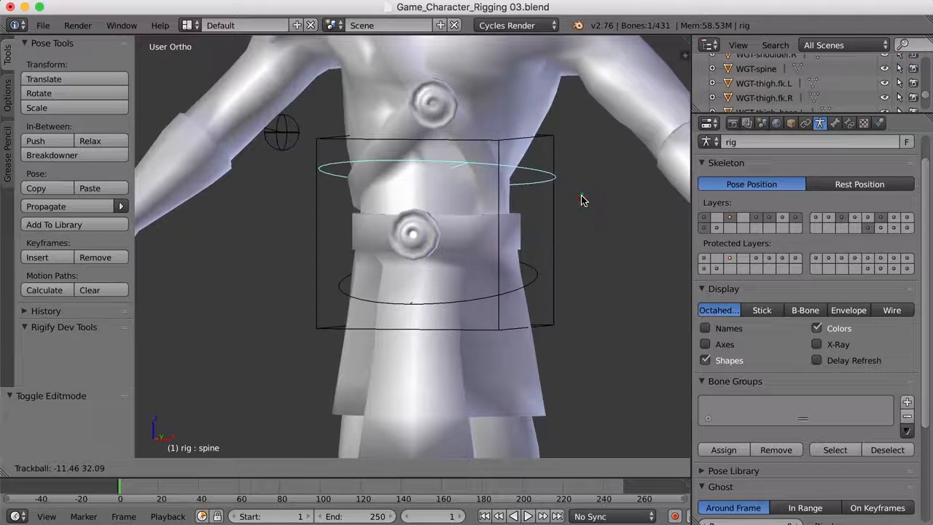
key("Escape")
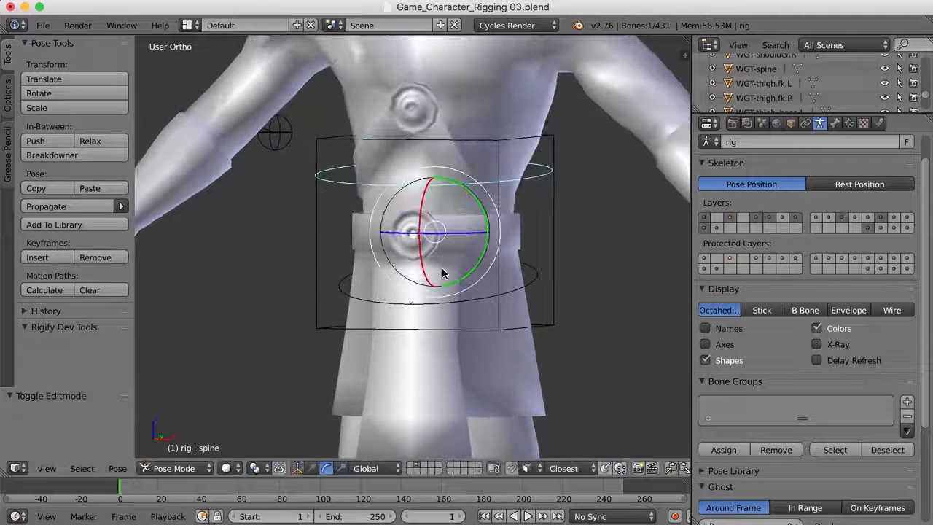
middle_click_drag(323, 294, 369, 298)
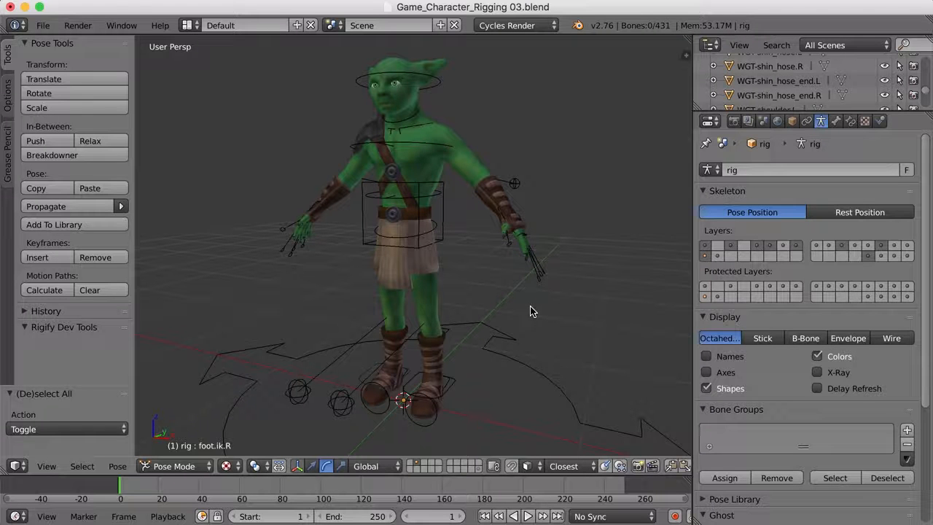
Step: Test the left arm's stretching by moving the hand.ik.L bone away from the body, and cancel the move
right_click(501, 215)
key("g")
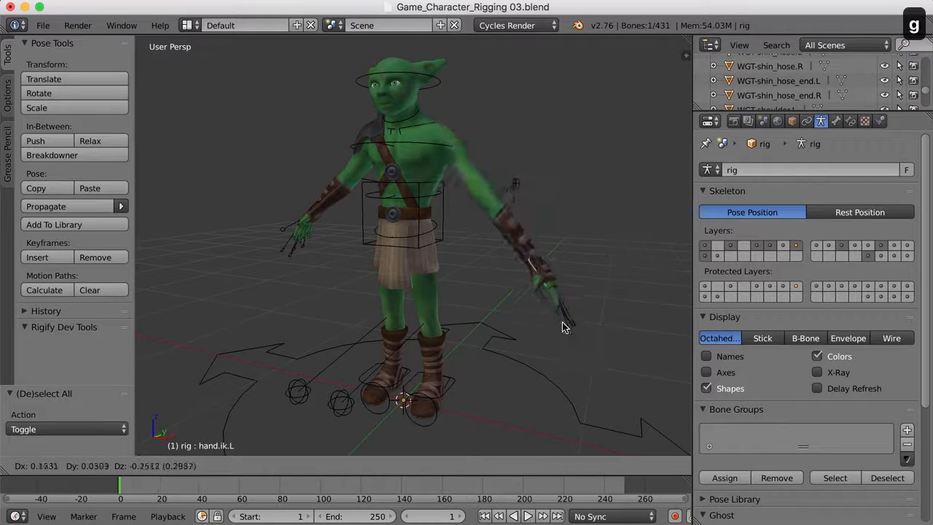
right_click(569, 306)
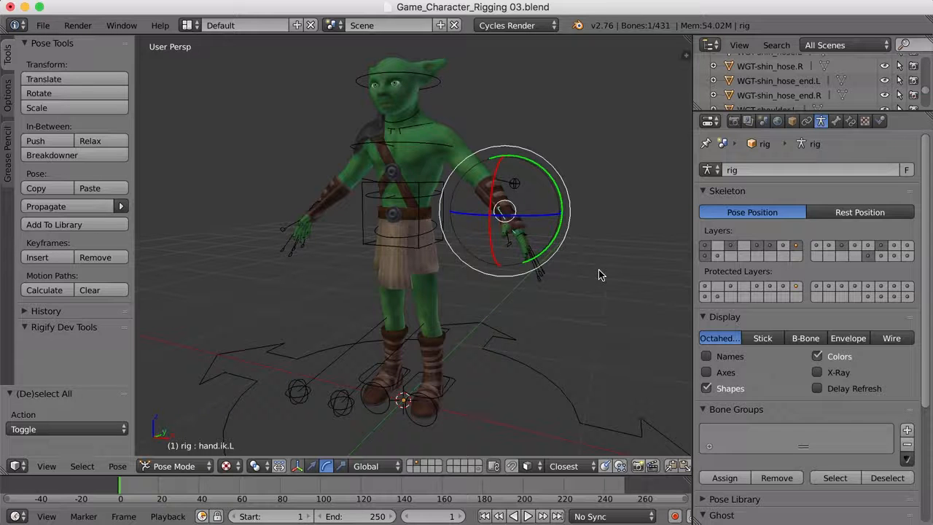
mouse_move(599, 276)
middle_mouse_down()
mouse_move(526, 284)
mouse_move(610, 276)
middle_mouse_up()
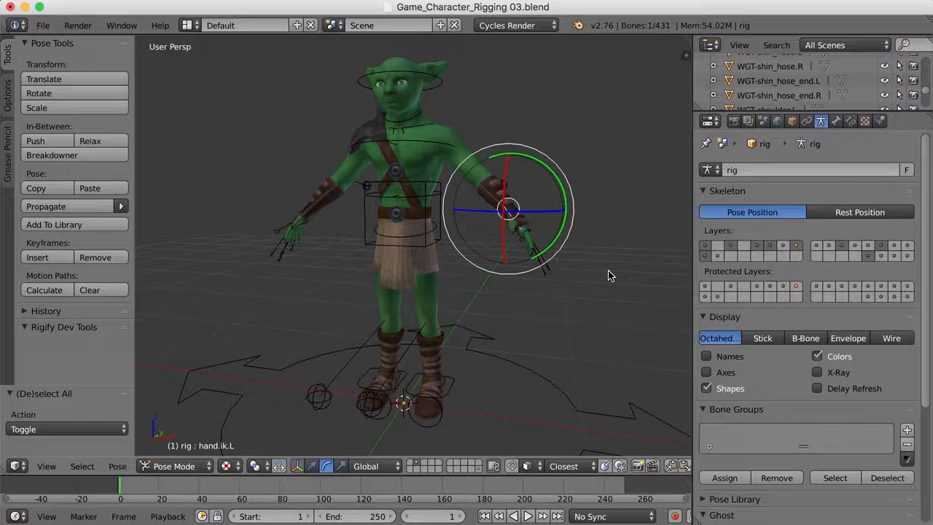
Step: Set Auto-Stretch IK to 0 for the left hand IK bone, test it by moving the hand far from the body, and cancel the move
key("n")
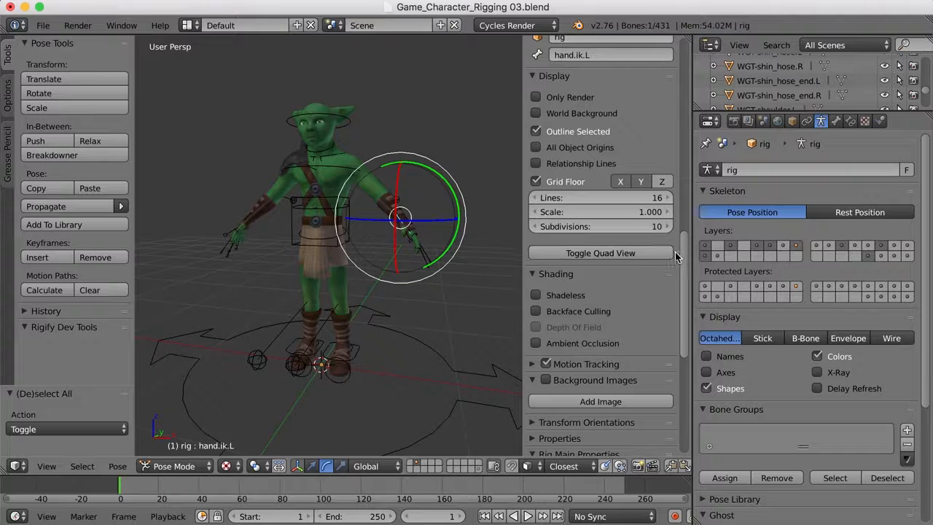
left_click_drag(684, 247, 696, 406)
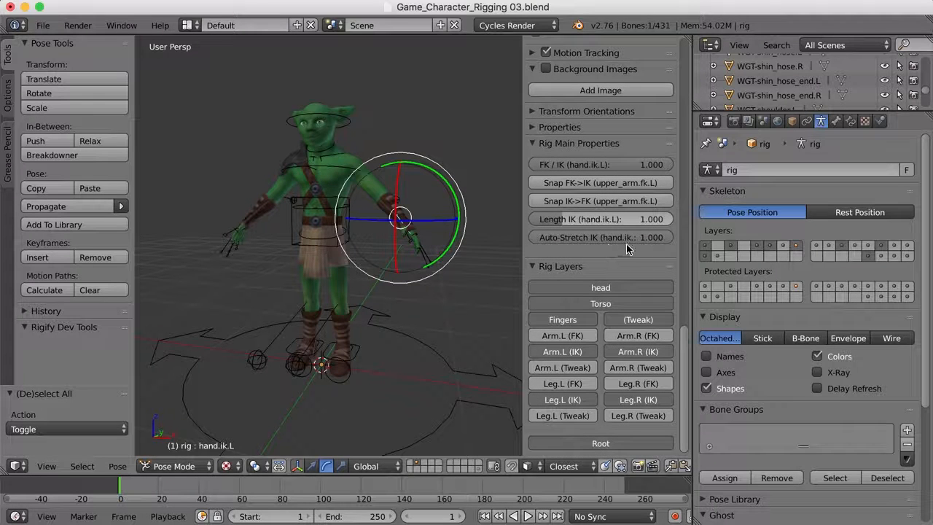
left_click_drag(666, 237, 516, 232)
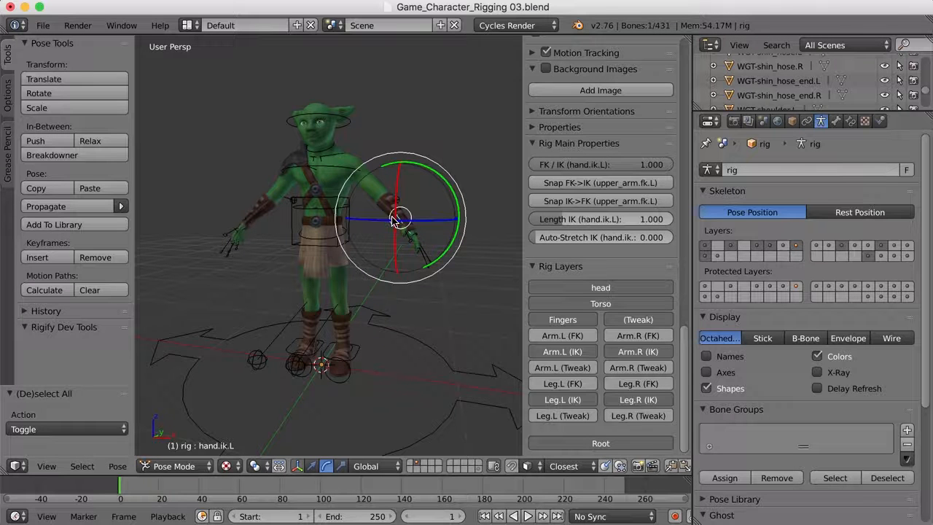
key("g")
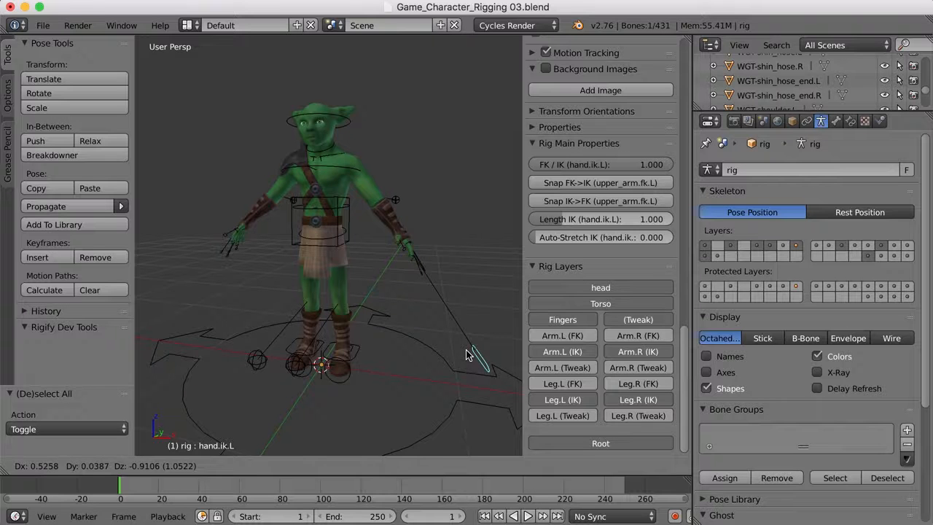
right_click(467, 354)
Step: Set Auto-Stretch IK to 0 for the right hand IK bone, hand.ik.R
middle_click_drag(268, 251, 251, 240)
right_click(259, 235)
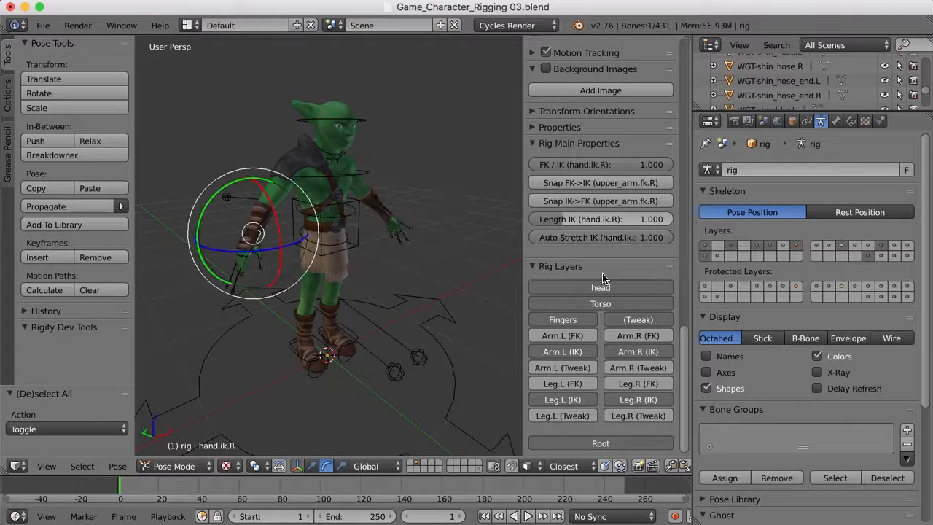
left_click_drag(665, 239, 533, 239)
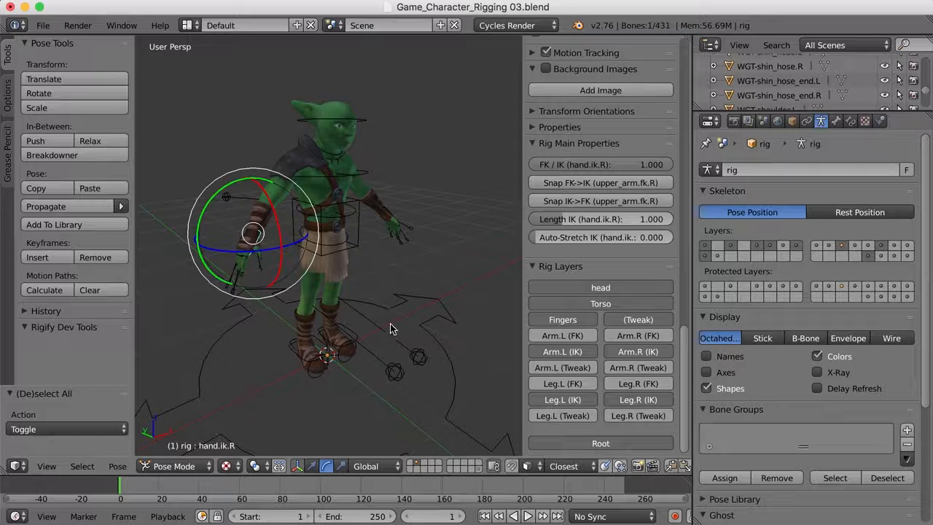
Step: Set Auto-Stretch IK to 0 for the left and right foot IK bones, and clear the bone selection
right_click(347, 335)
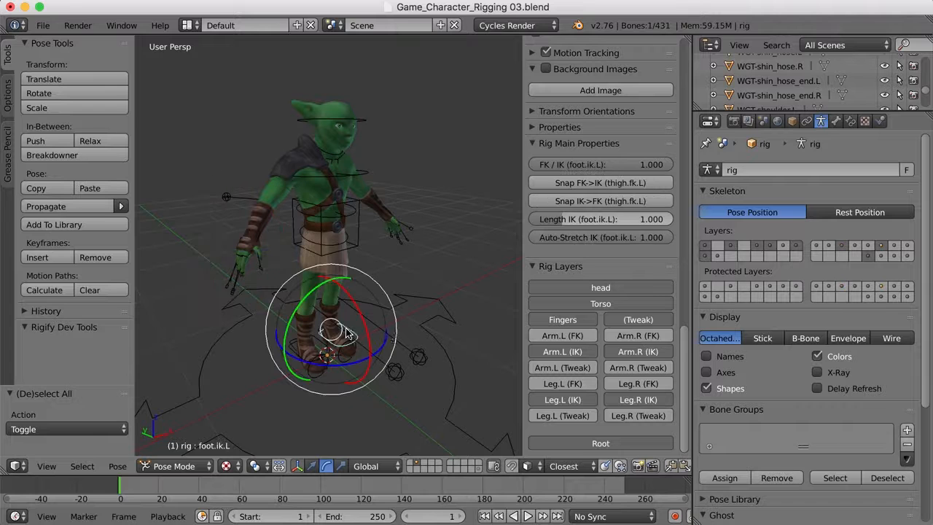
left_click_drag(662, 240, 533, 240)
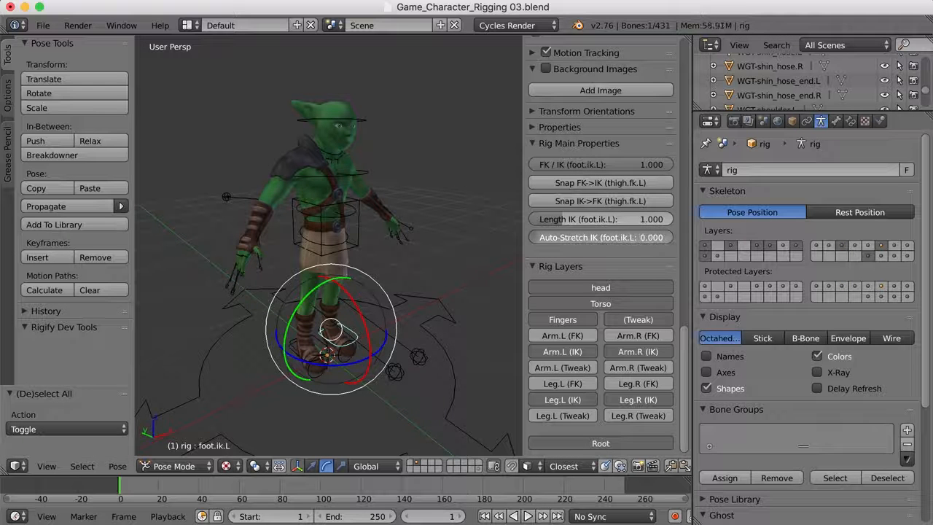
right_click(319, 344)
left_click_drag(662, 236, 534, 237)
key("a")
middle_click_drag(413, 287, 391, 298)
key("n")
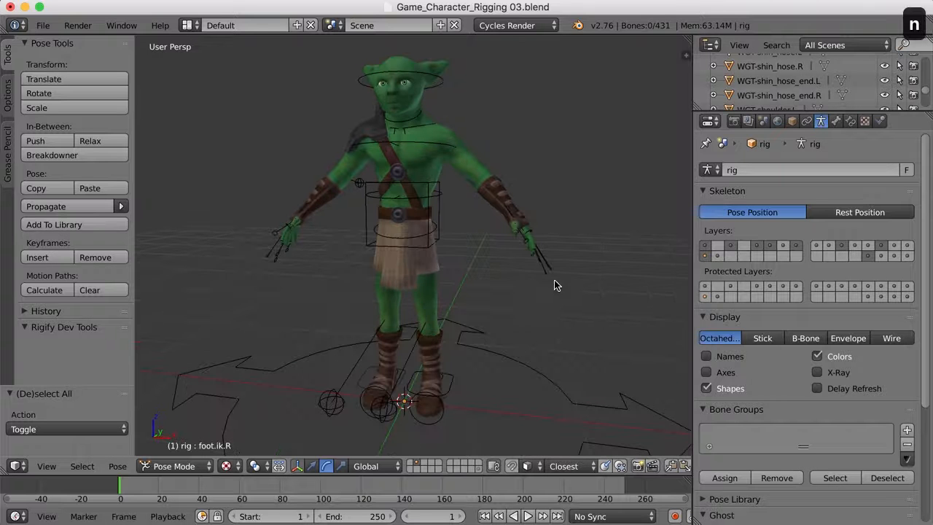